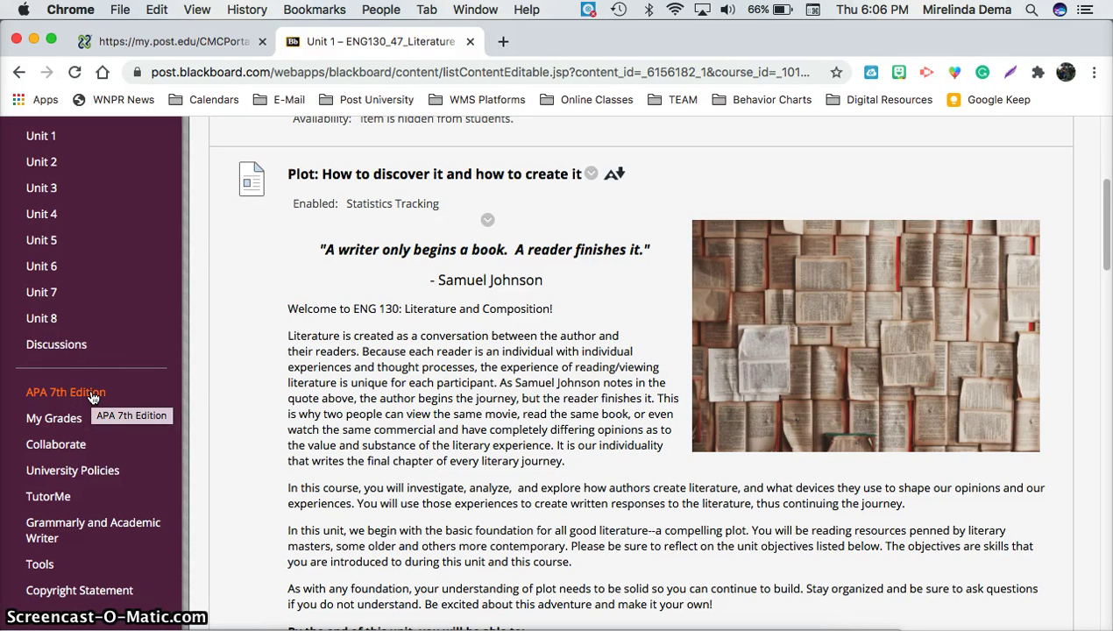
Step: Open the APA 7th Edition page from the ENG130 Blackboard course menu
{"action": "left_click", "coordinate": [91, 395]}
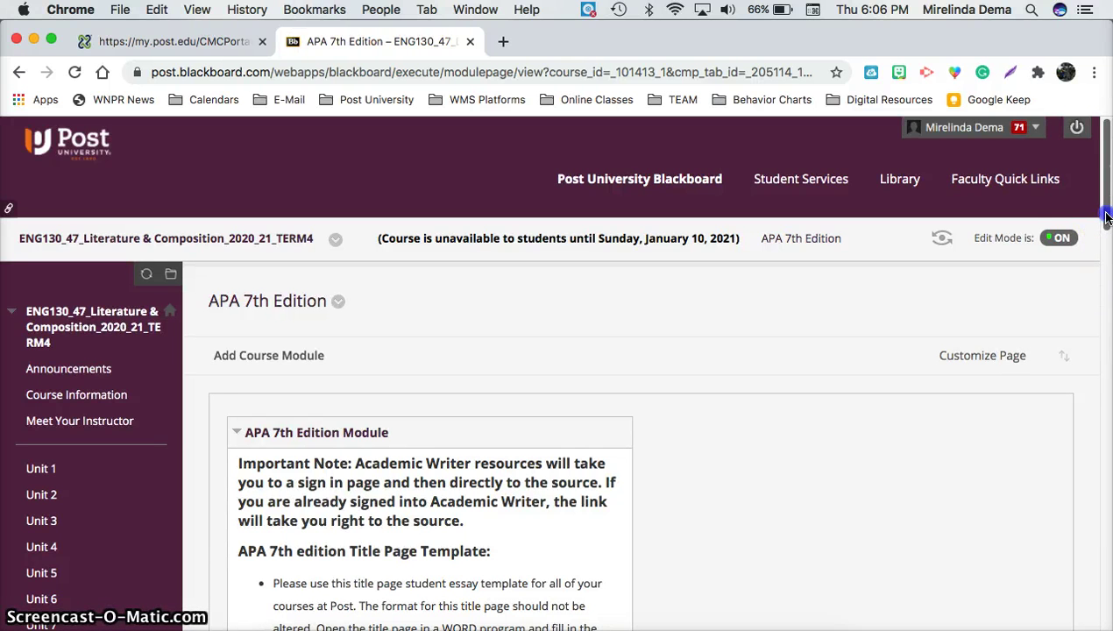
Step: Download 'Title Page Template 7th edition' from Blackboard and open the .docx in Word
{"action": "left_click_drag", "start_coordinate": [1106, 218], "coordinate": [1104, 294]}
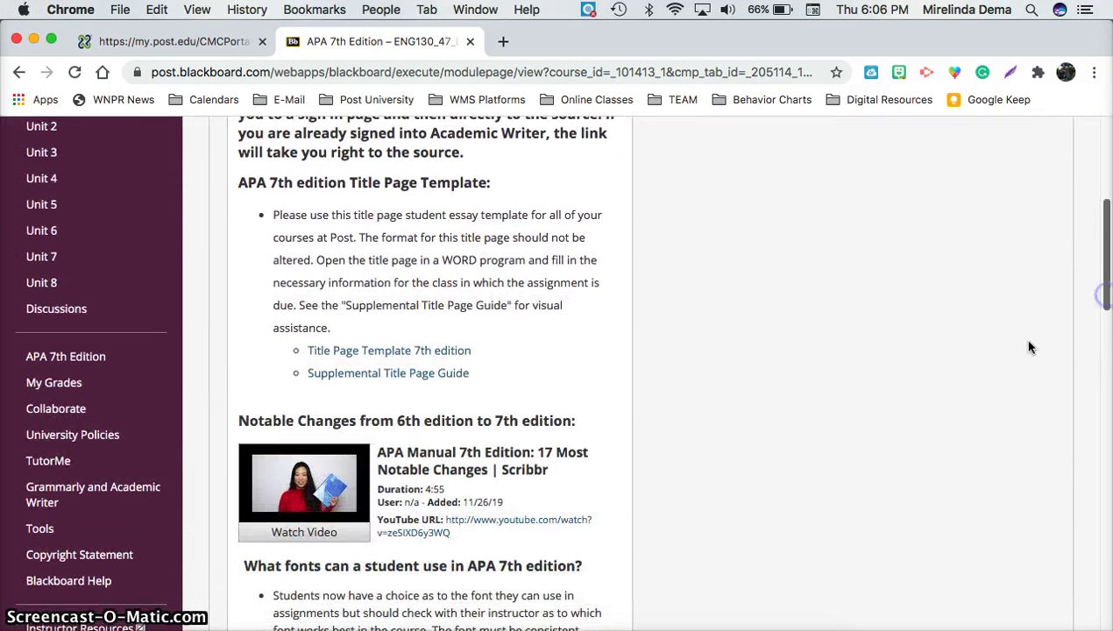
{"action": "left_click", "coordinate": [451, 353]}
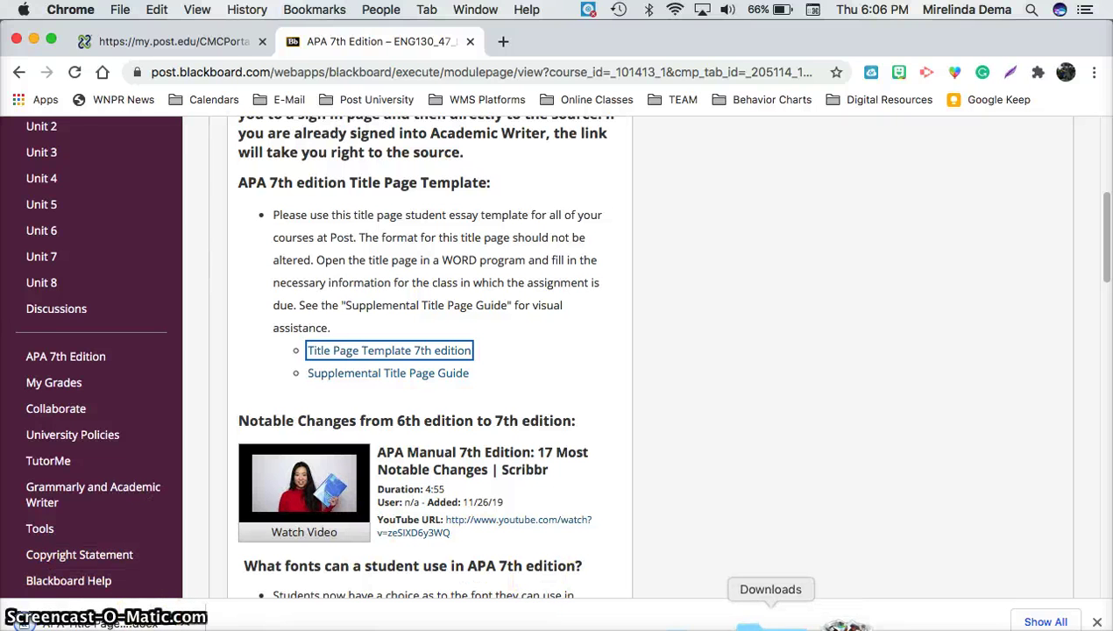
{"action": "left_click", "coordinate": [797, 578]}
{"action": "left_click", "coordinate": [795, 565]}
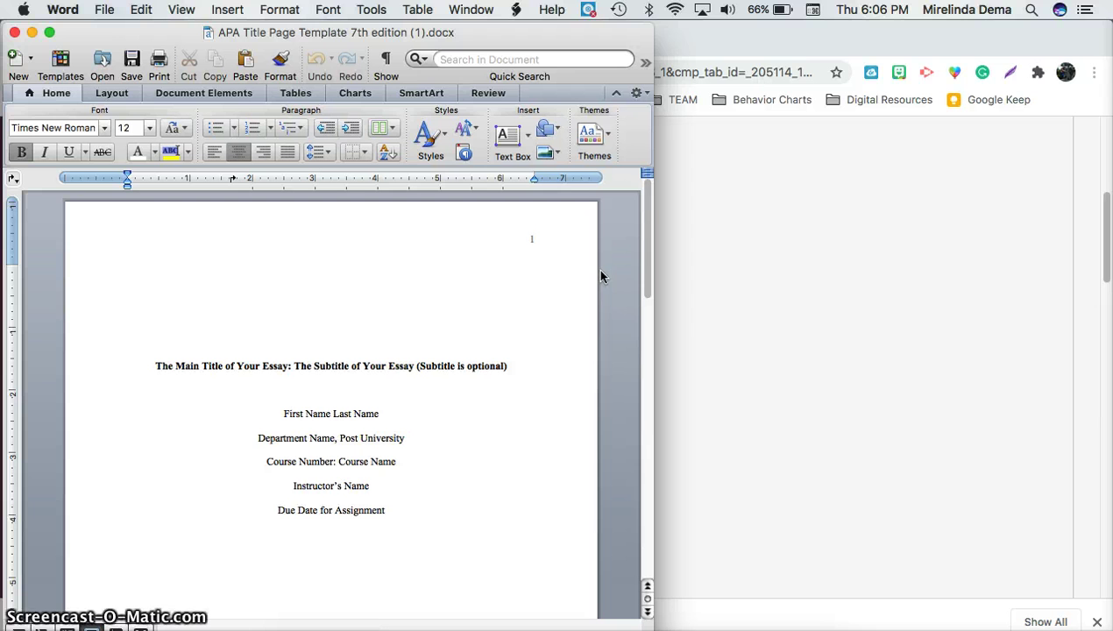
Step: Bring the APA title page template into focus and maximize its Word window
{"action": "left_click", "coordinate": [566, 237]}
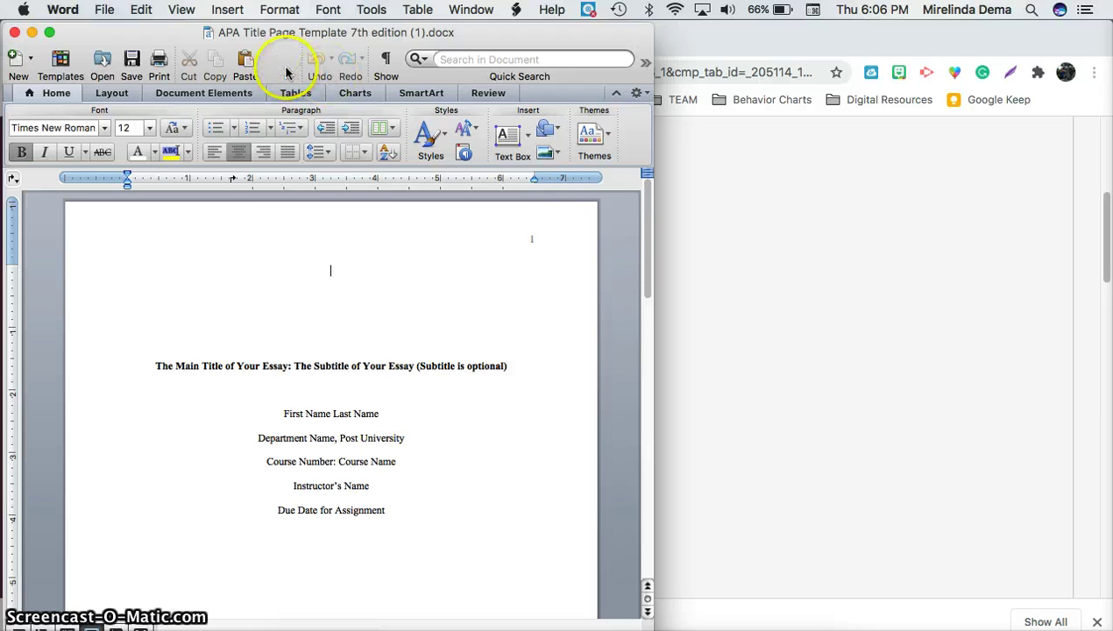
{"action": "left_click", "coordinate": [50, 32]}
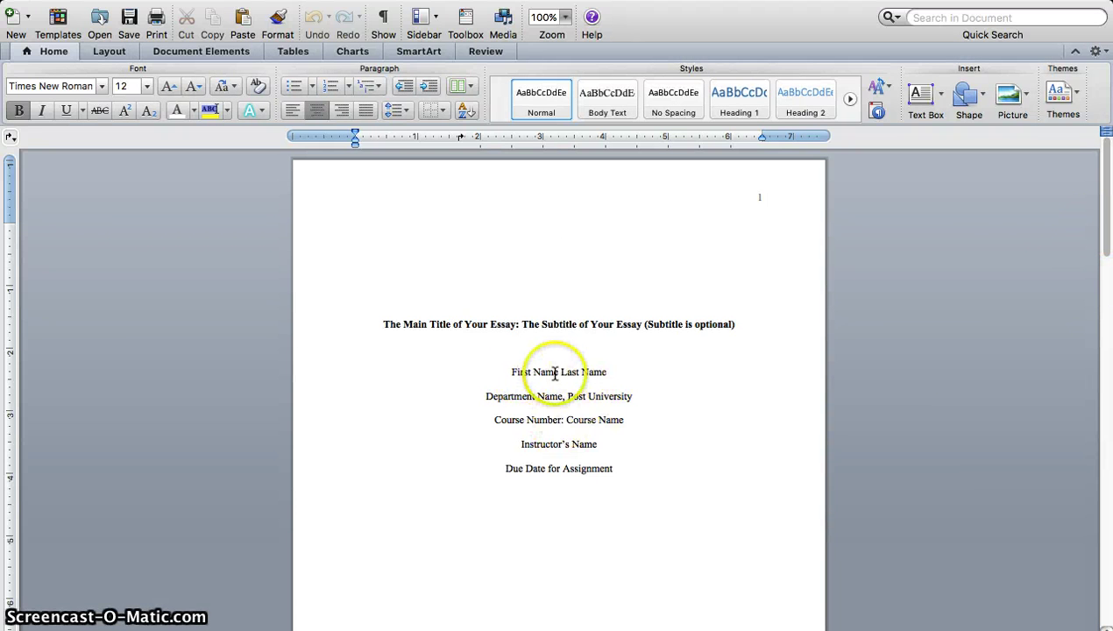
Step: Replace the name, department and course placeholders with the student's name, 'English, Post University' and 'English 130: Literature and Composition'
{"action": "left_click_drag", "start_coordinate": [611, 370], "coordinate": [521, 372]}
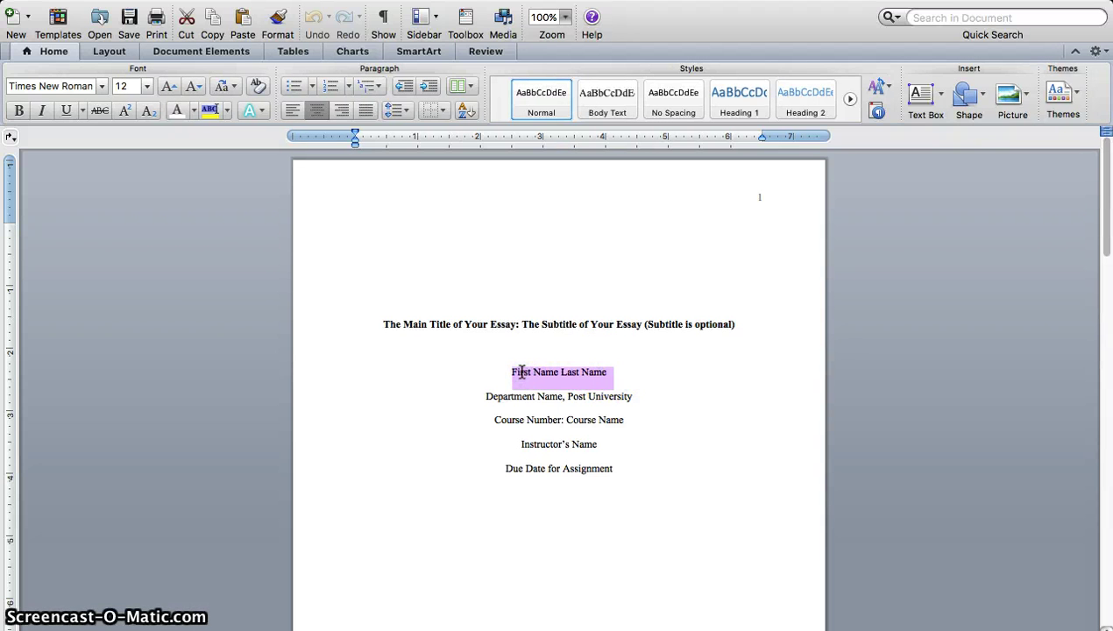
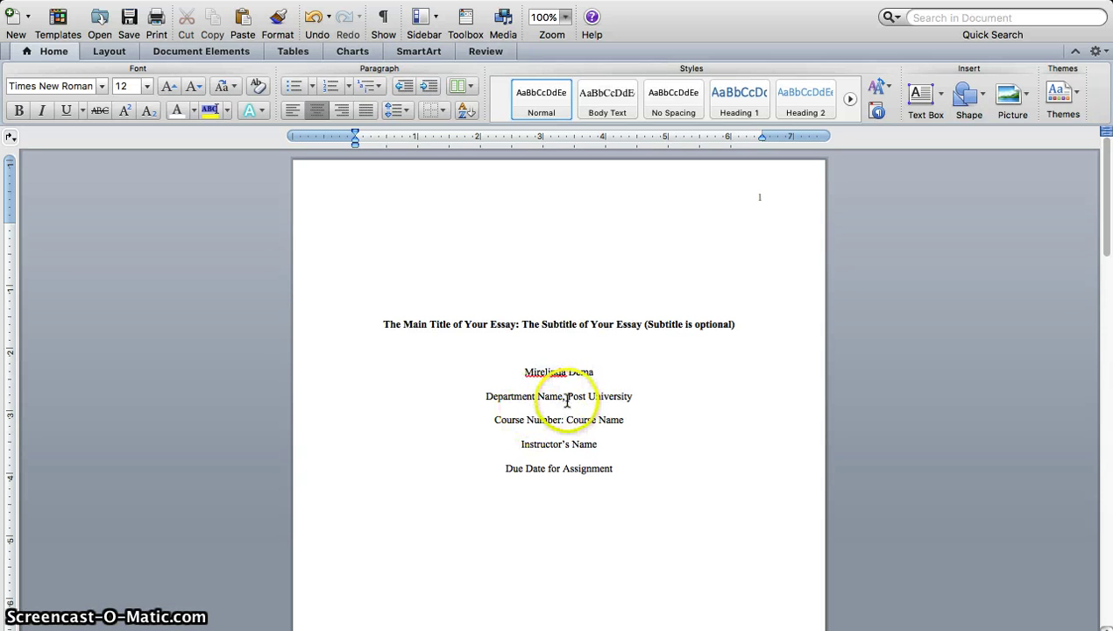
{"action": "left_click", "coordinate": [554, 396]}
{"action": "left_click_drag", "start_coordinate": [555, 396], "coordinate": [524, 399]}
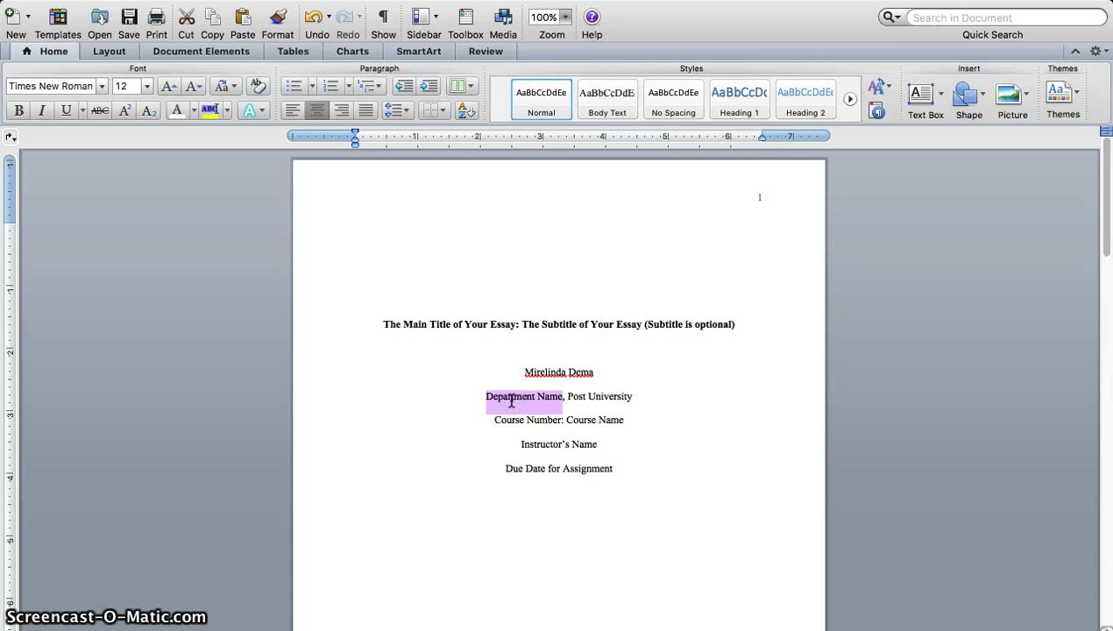
{"action": "type", "text": "English"}
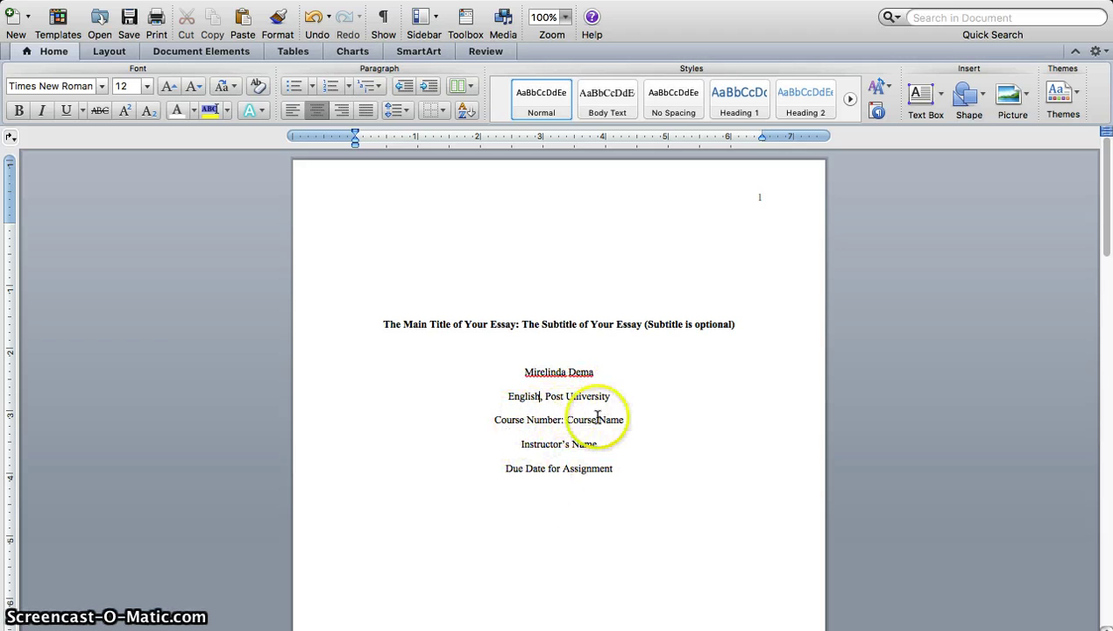
{"action": "left_click_drag", "start_coordinate": [493, 420], "coordinate": [666, 437]}
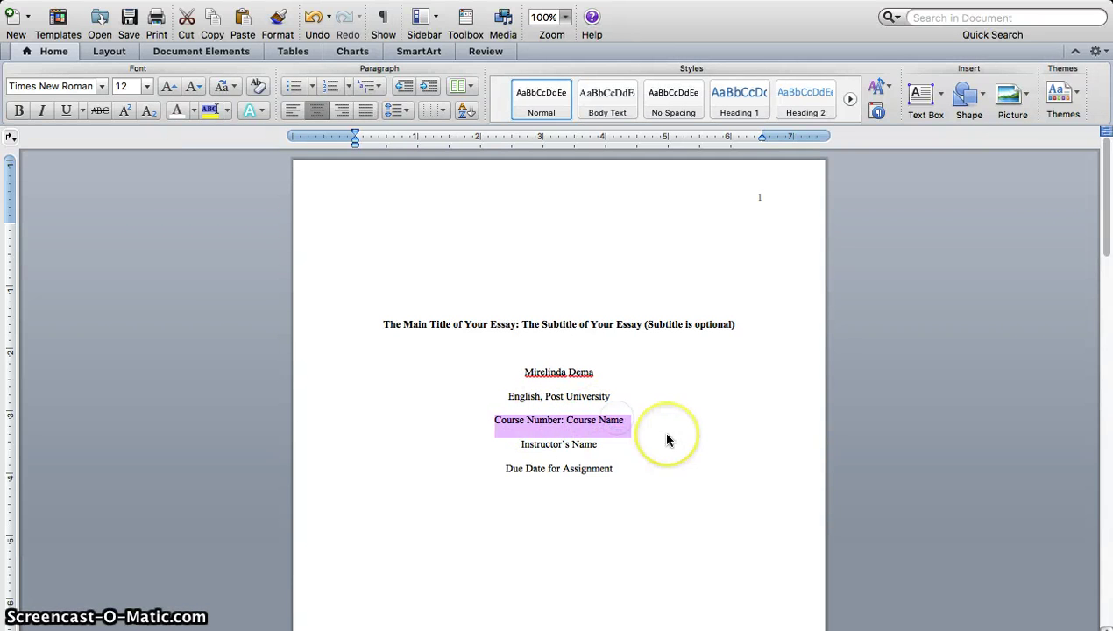
{"action": "type", "text": "English 130"}
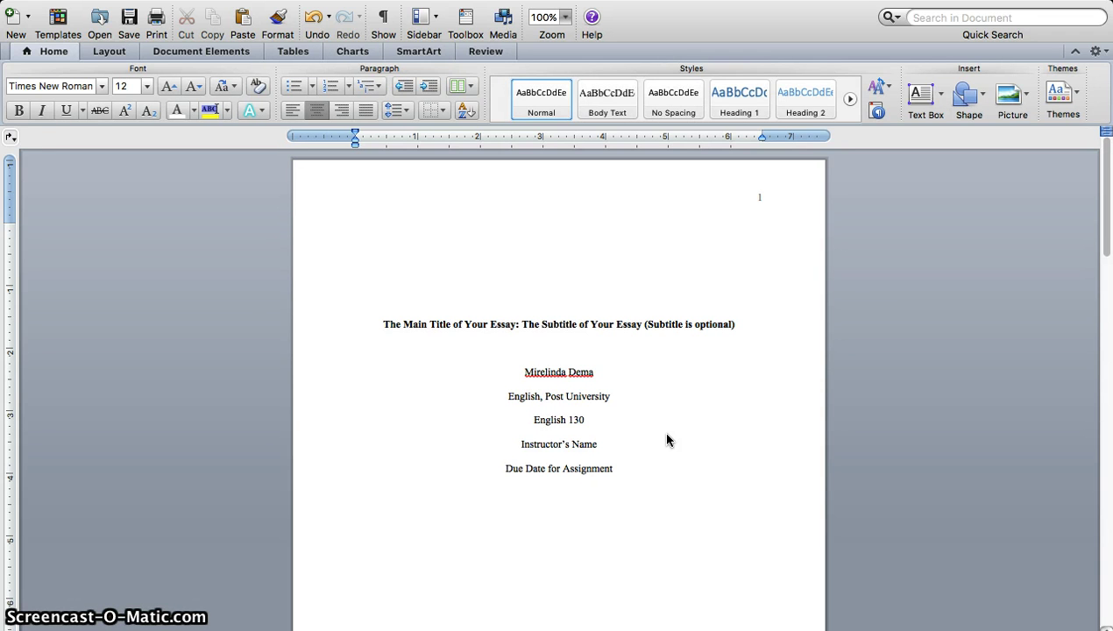
{"action": "type", "text": ": Literature and "}
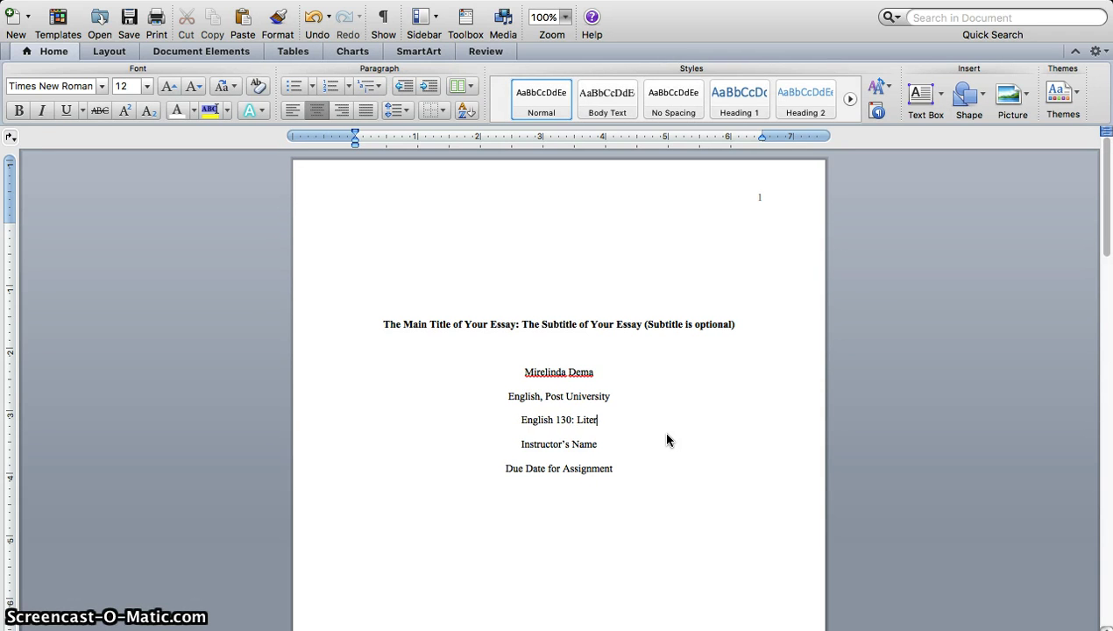
{"action": "type", "text": "Co"}
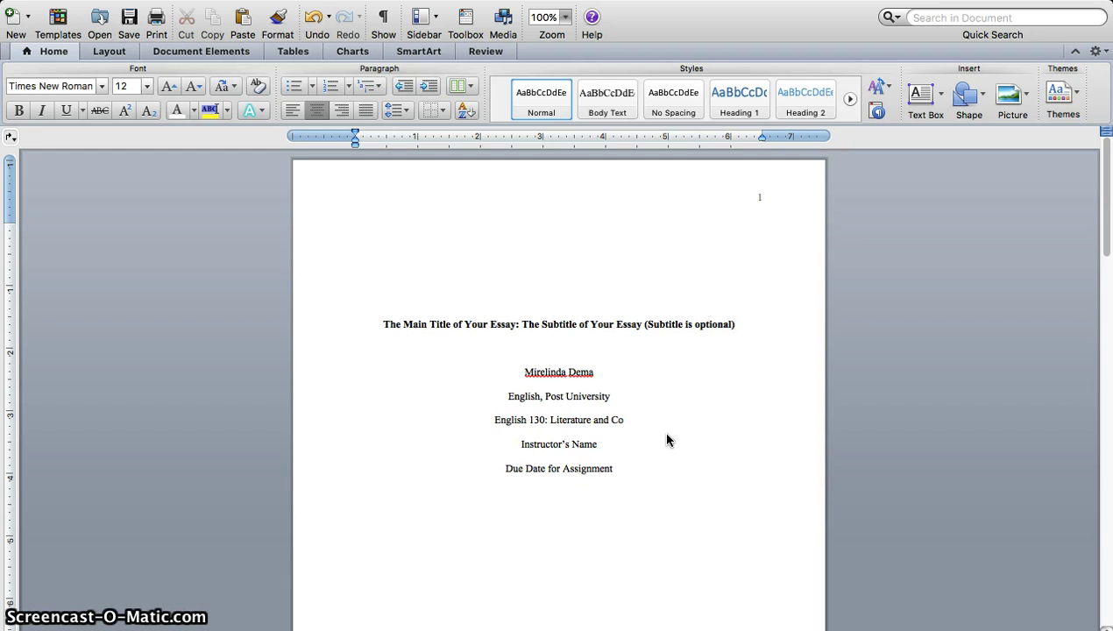
{"action": "type", "text": "mposition"}
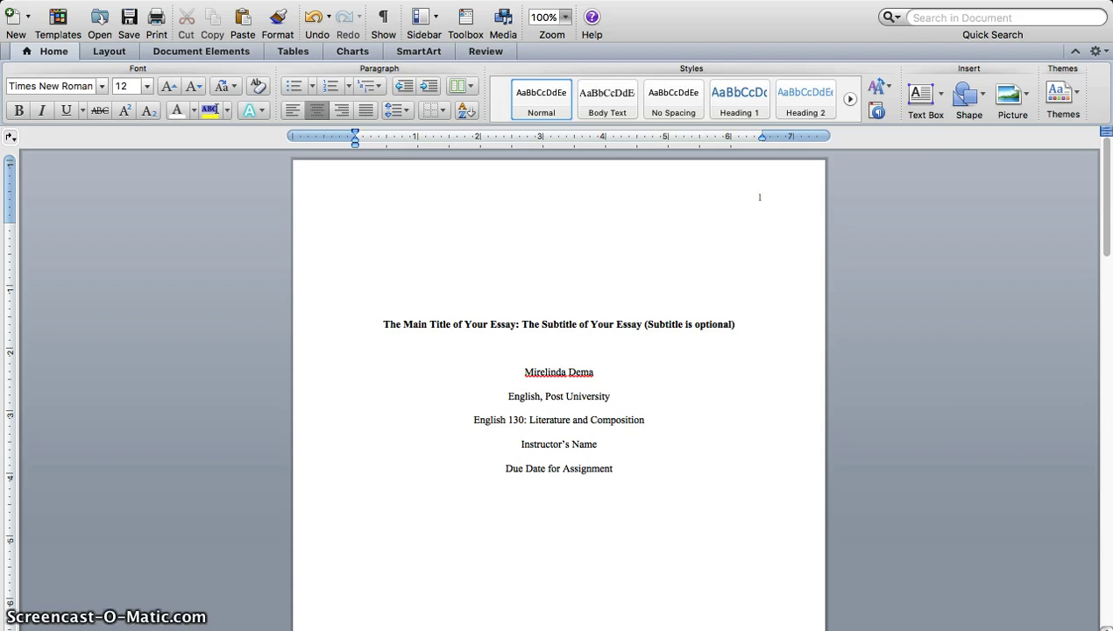
{"action": "scroll", "coordinate": [559, 390], "scroll_direction": "up", "scroll_amount": 4}
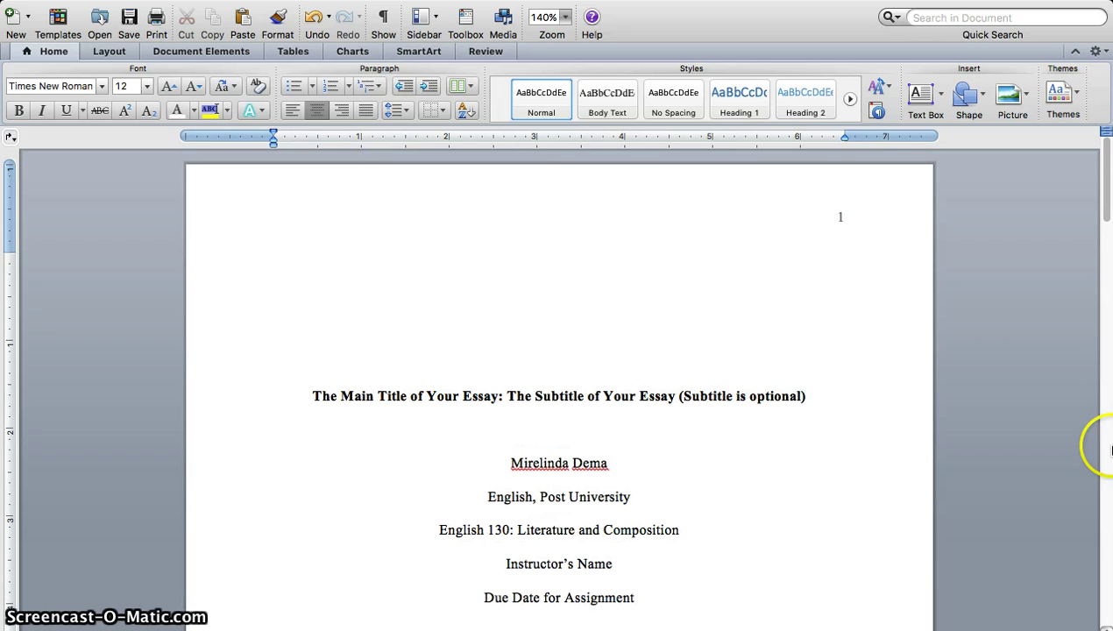
Step: Replace the Instructor's Name placeholder with the professor's name
{"action": "left_click_drag", "start_coordinate": [1103, 199], "coordinate": [1104, 219]}
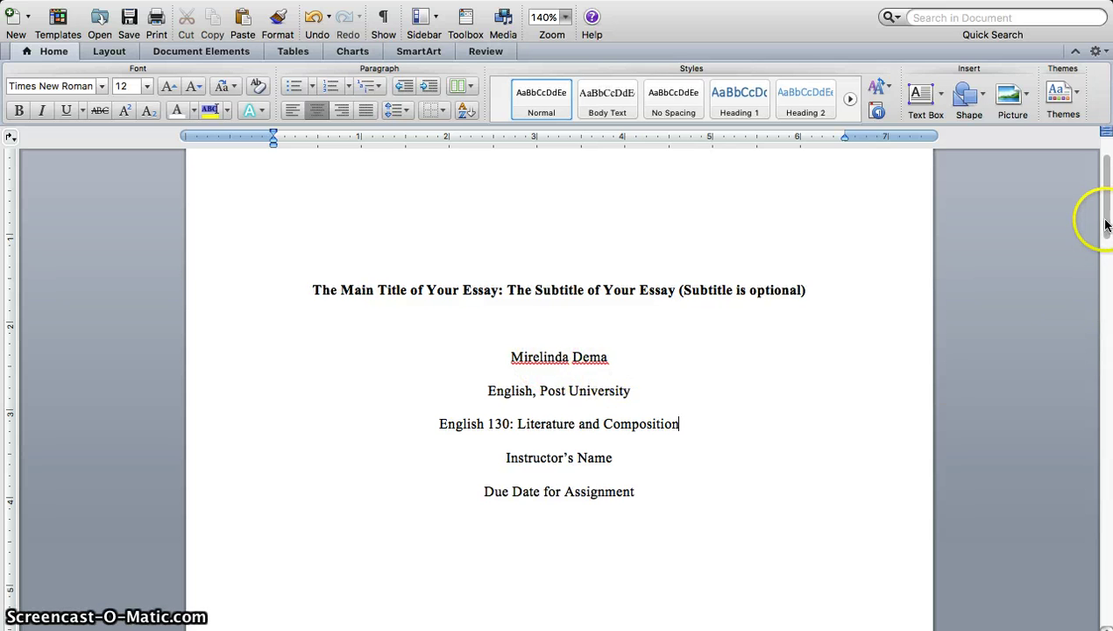
{"action": "left_click_drag", "start_coordinate": [1102, 221], "coordinate": [1102, 228]}
{"action": "left_click", "coordinate": [676, 332]}
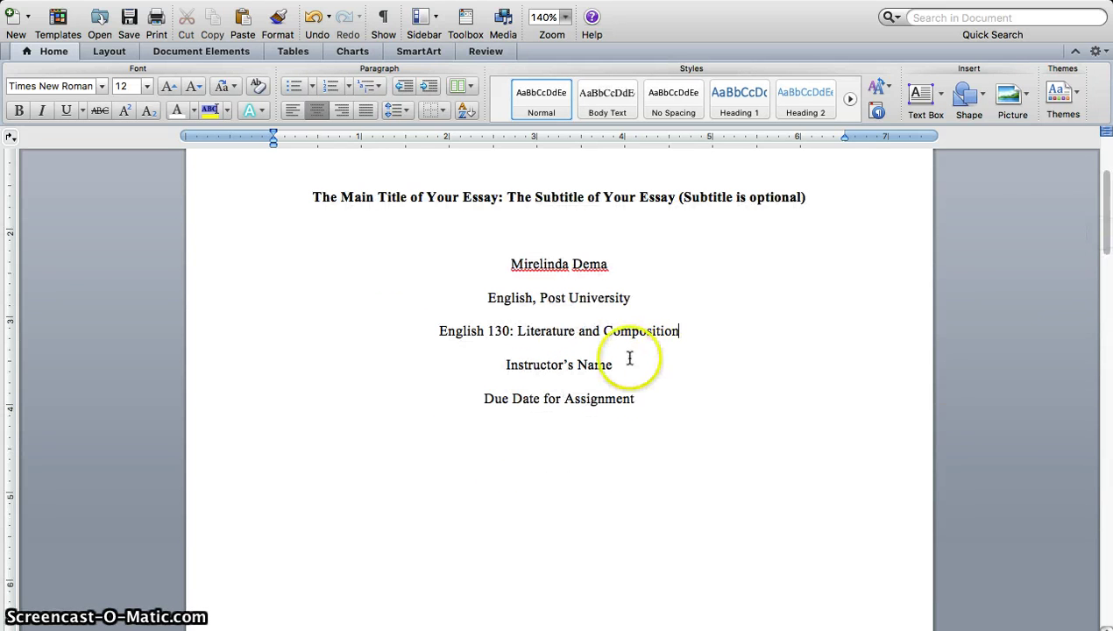
{"action": "left_click", "coordinate": [615, 366]}
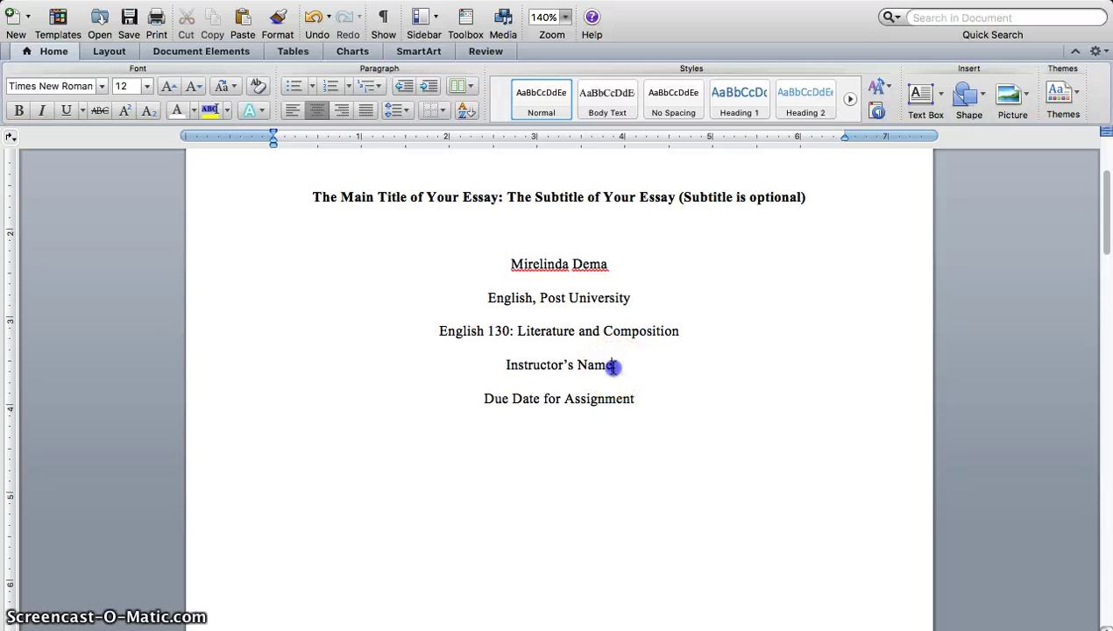
{"action": "left_click_drag", "start_coordinate": [614, 366], "coordinate": [520, 368]}
{"action": "left_click", "coordinate": [567, 264]}
{"action": "left_click", "coordinate": [616, 368]}
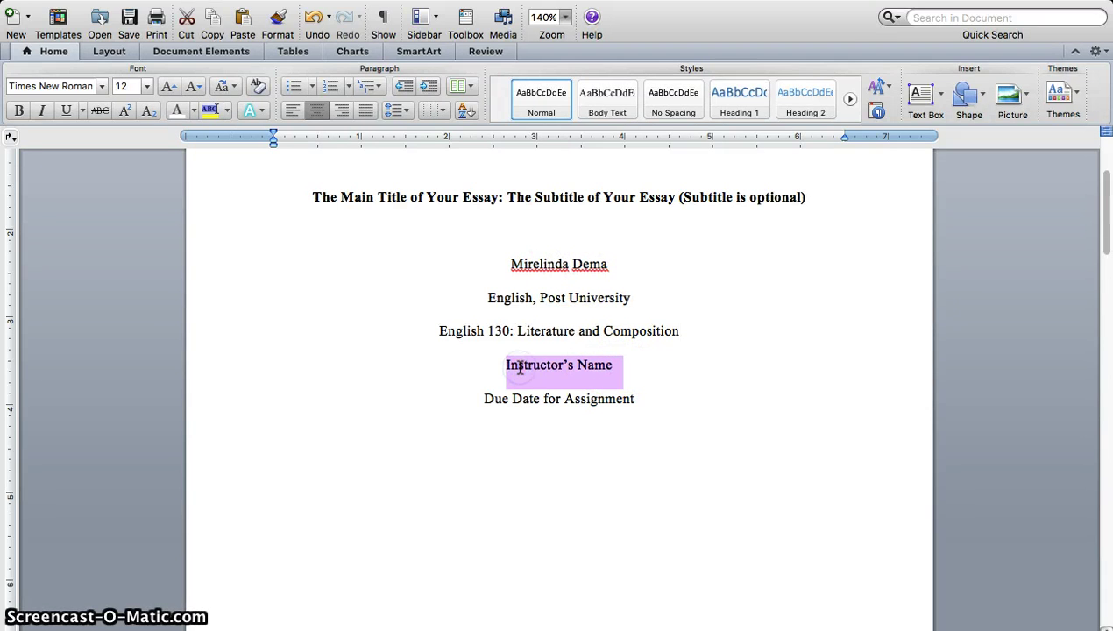
{"action": "type", "text": "Professor"}
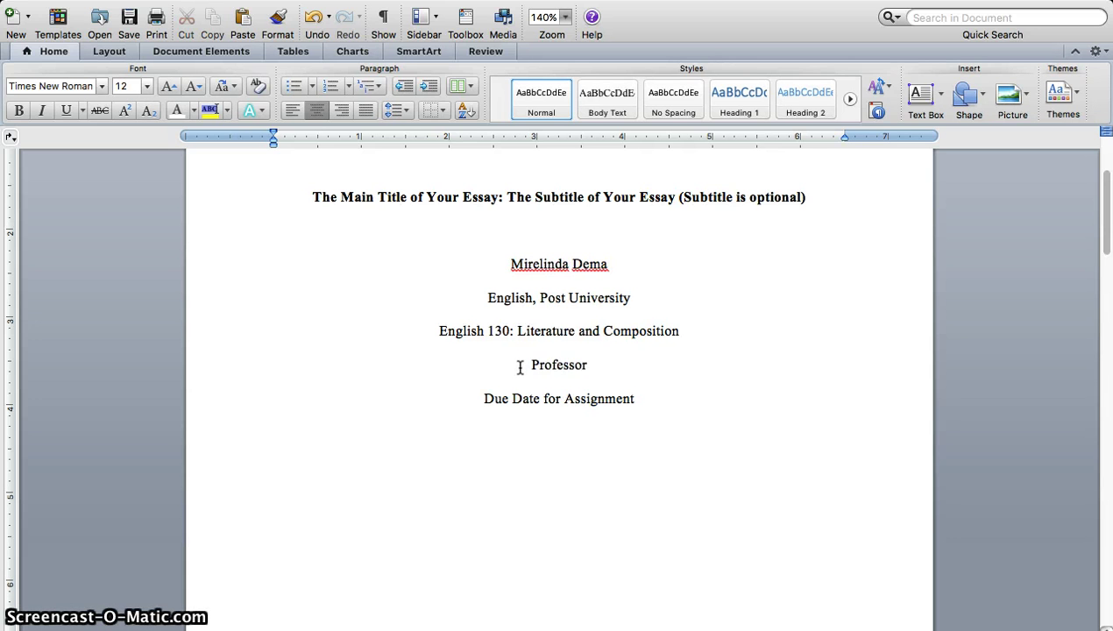
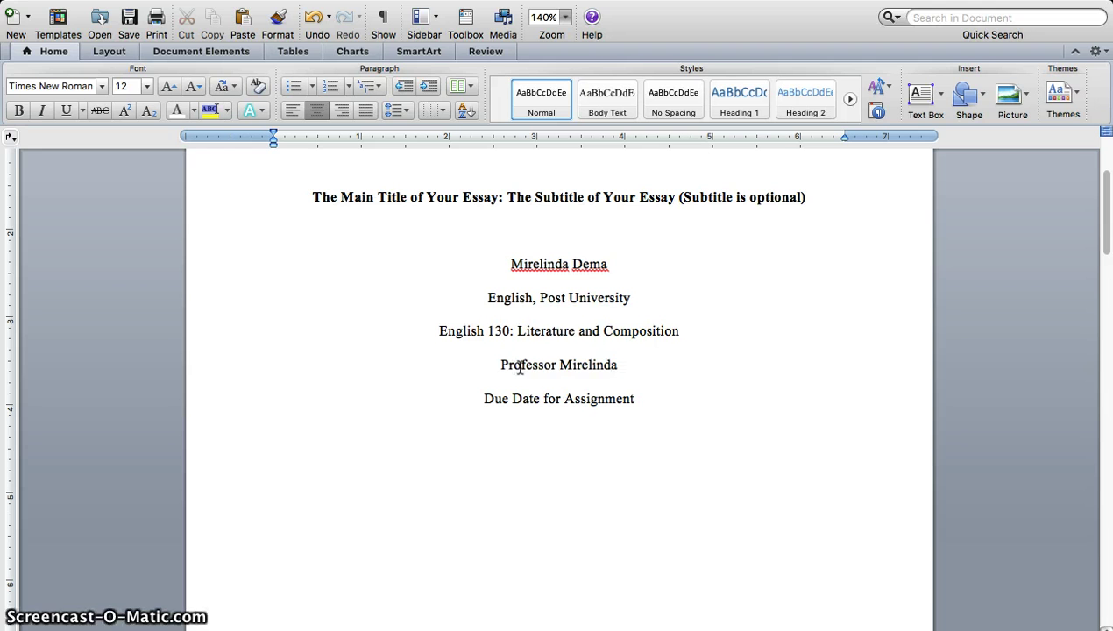
Step: Replace the Due Date for Assignment line with 'Sunday, January 17, 2021'
{"action": "left_click", "coordinate": [500, 440]}
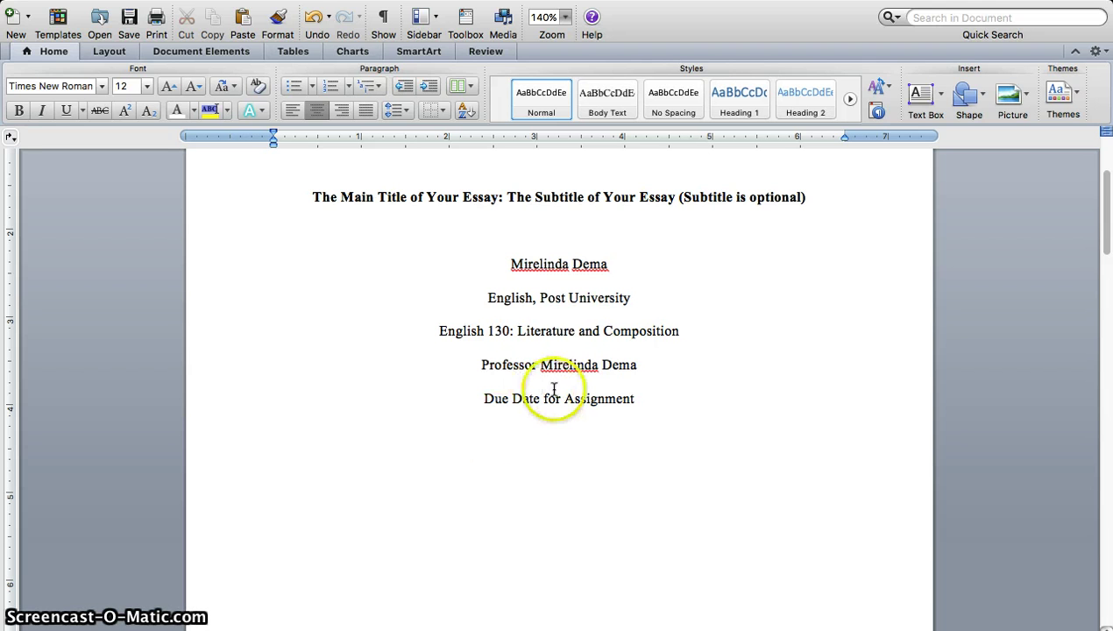
{"action": "left_click", "coordinate": [602, 402]}
{"action": "left_click", "coordinate": [614, 404]}
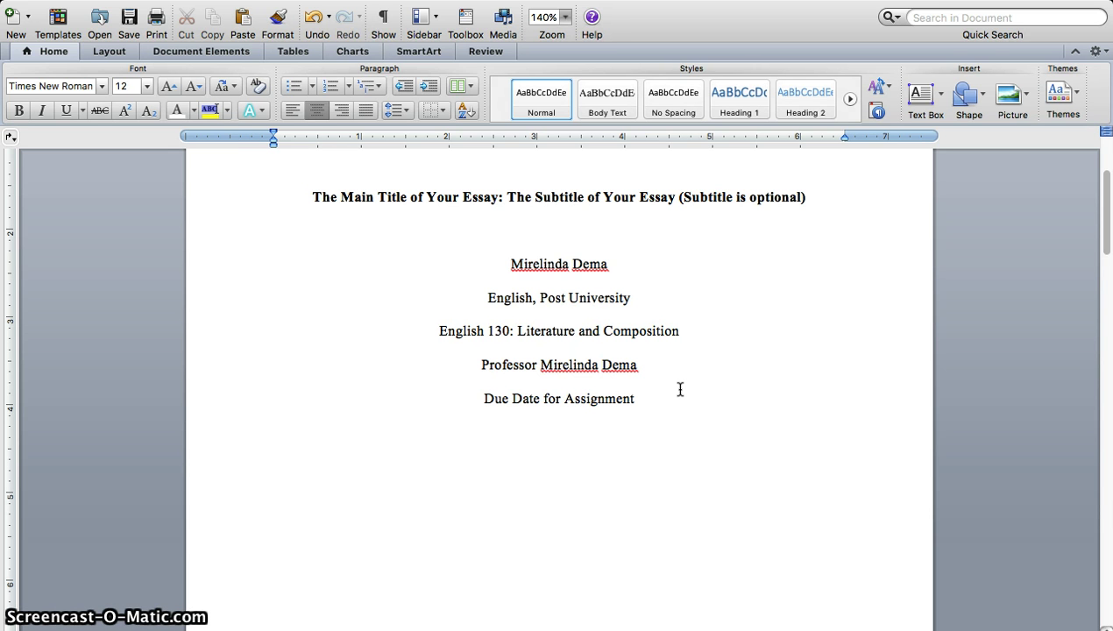
{"action": "left_click_drag", "start_coordinate": [653, 398], "coordinate": [496, 405]}
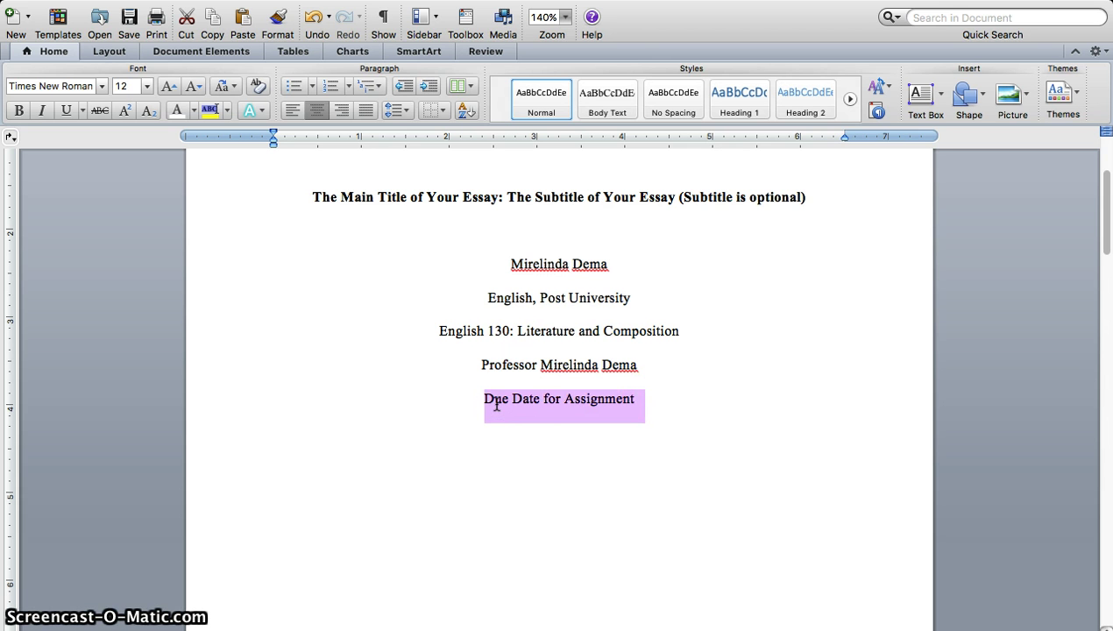
{"action": "type", "text": "Sunday"}
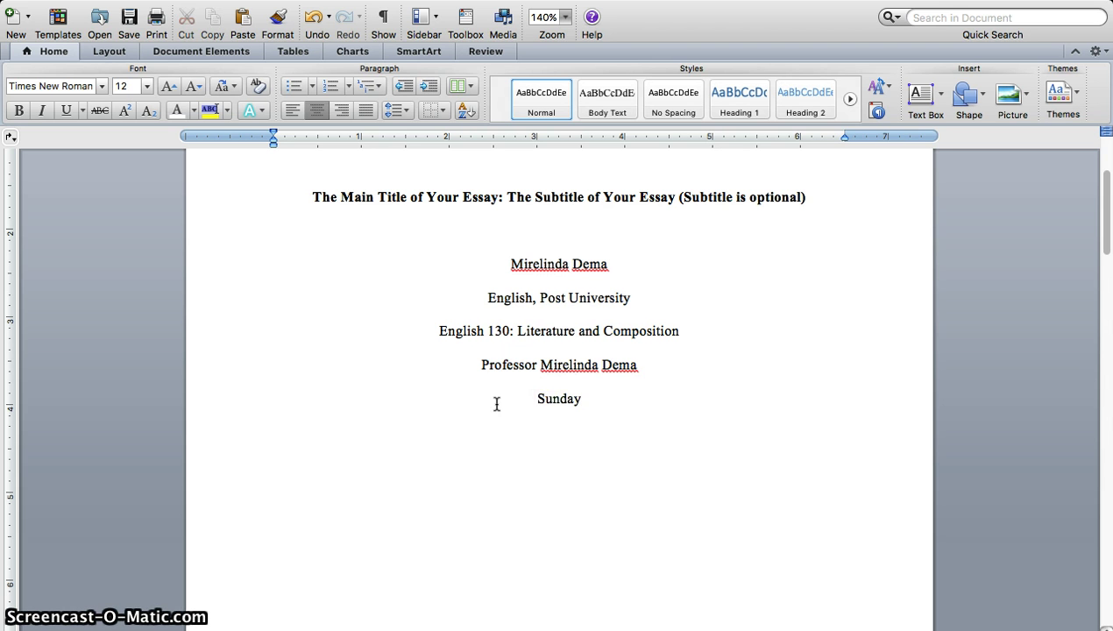
{"action": "type", "text": ", Januar"}
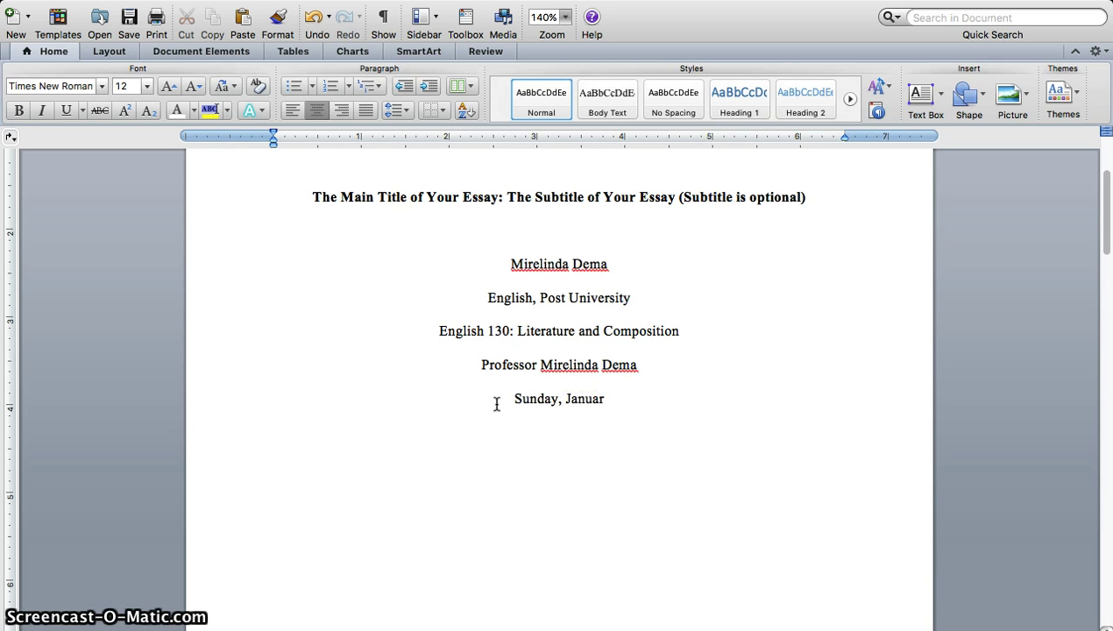
{"action": "type", "text": "y 17, 20"}
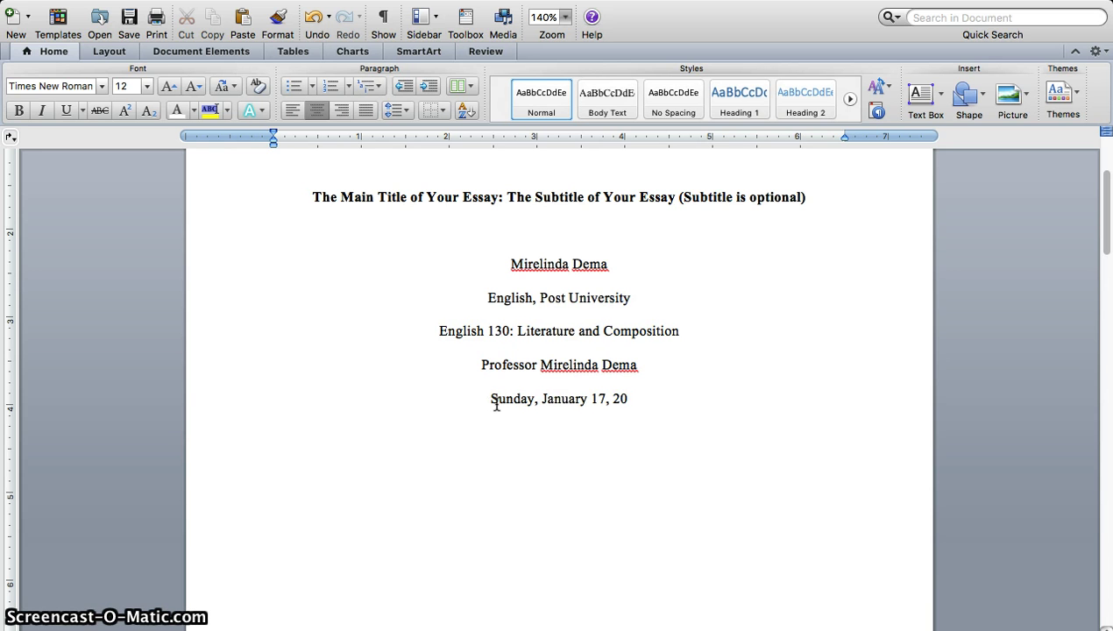
{"action": "type", "text": "21"}
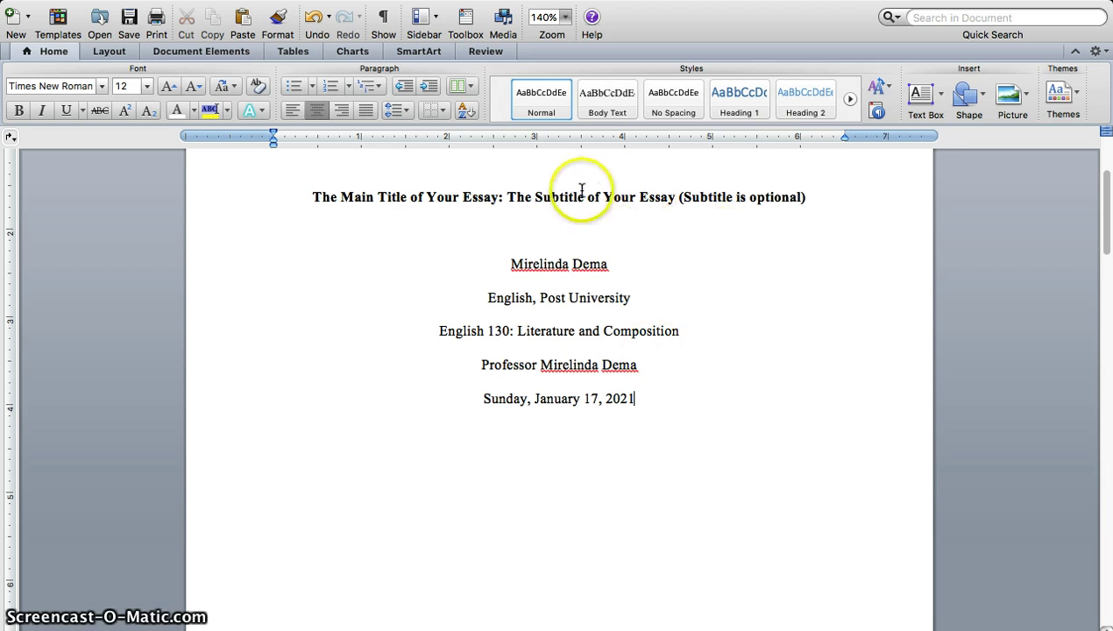
{"action": "left_click", "coordinate": [574, 199]}
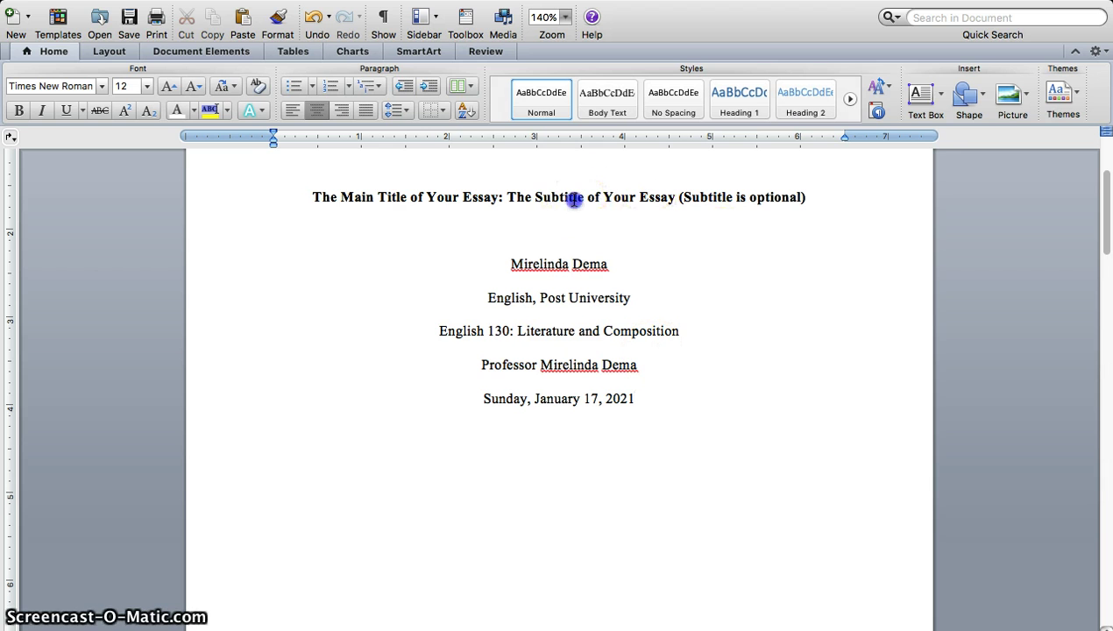
Step: Replace the placeholder title with 'The Time I Learned to Fly'
{"action": "left_click", "coordinate": [309, 196]}
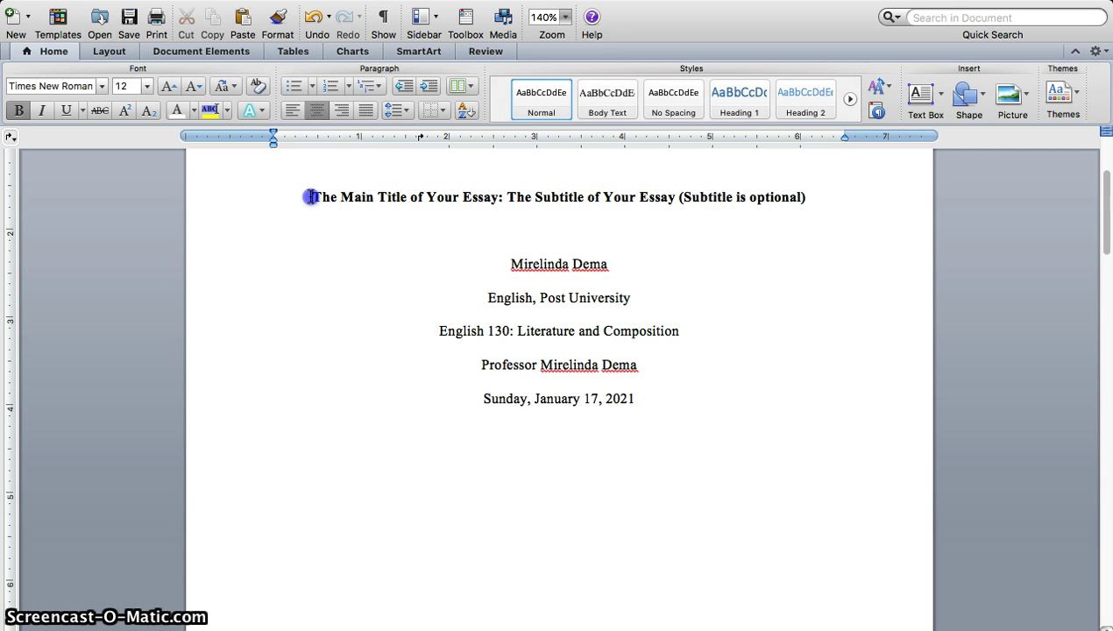
{"action": "left_click_drag", "start_coordinate": [310, 196], "coordinate": [800, 205]}
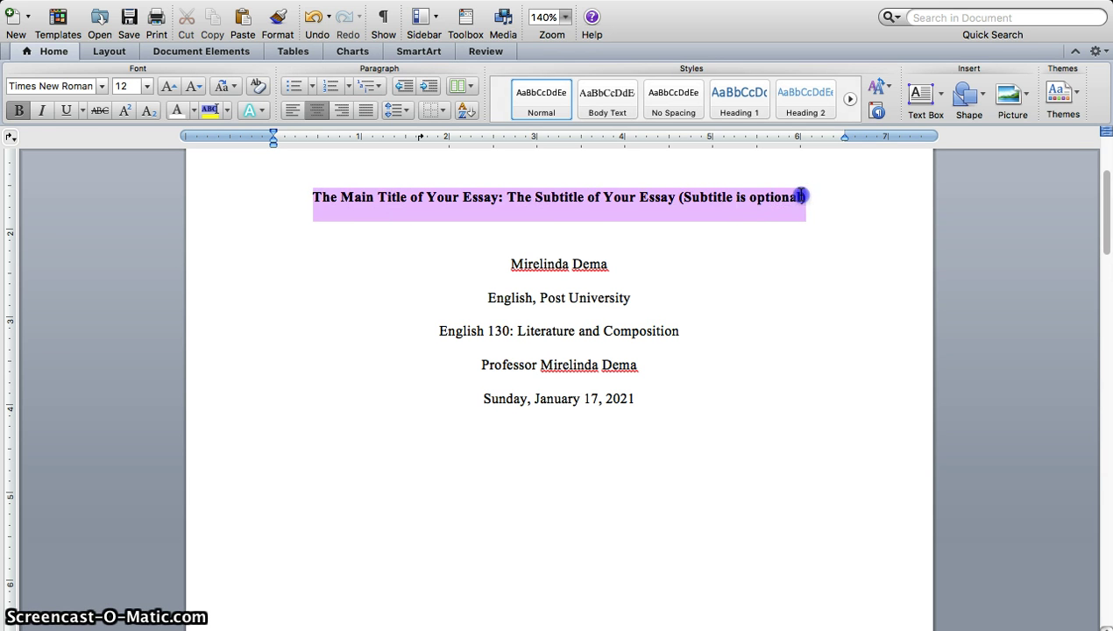
{"action": "left_click_drag", "start_coordinate": [800, 193], "coordinate": [805, 197]}
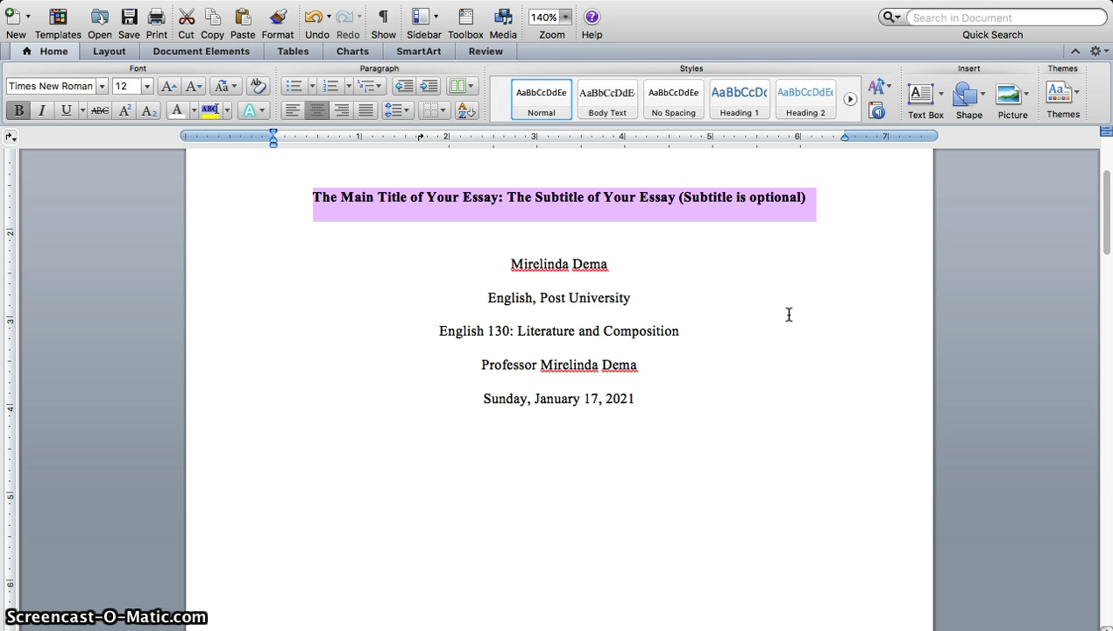
{"action": "type", "text": "The Time"}
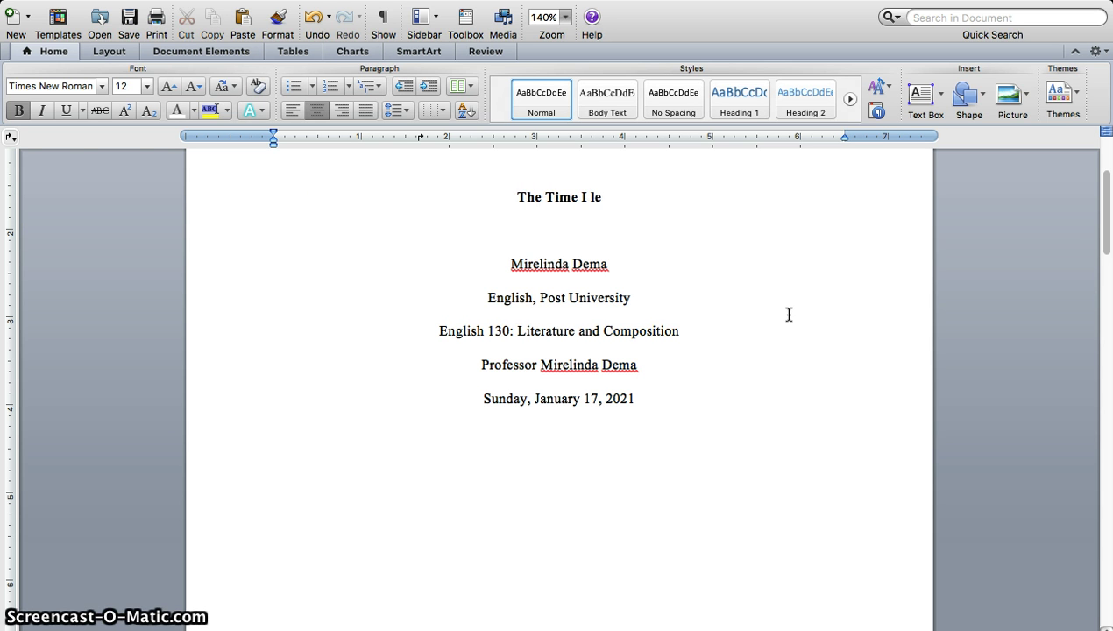
{"action": "type", "text": " I Lear"}
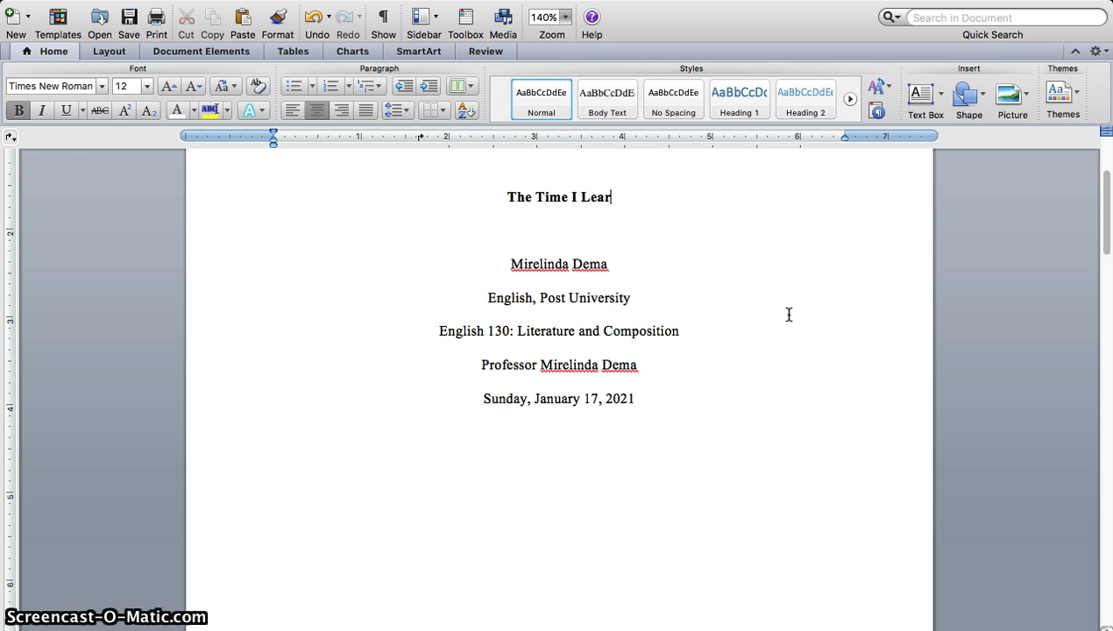
{"action": "type", "text": "ned to Fl"}
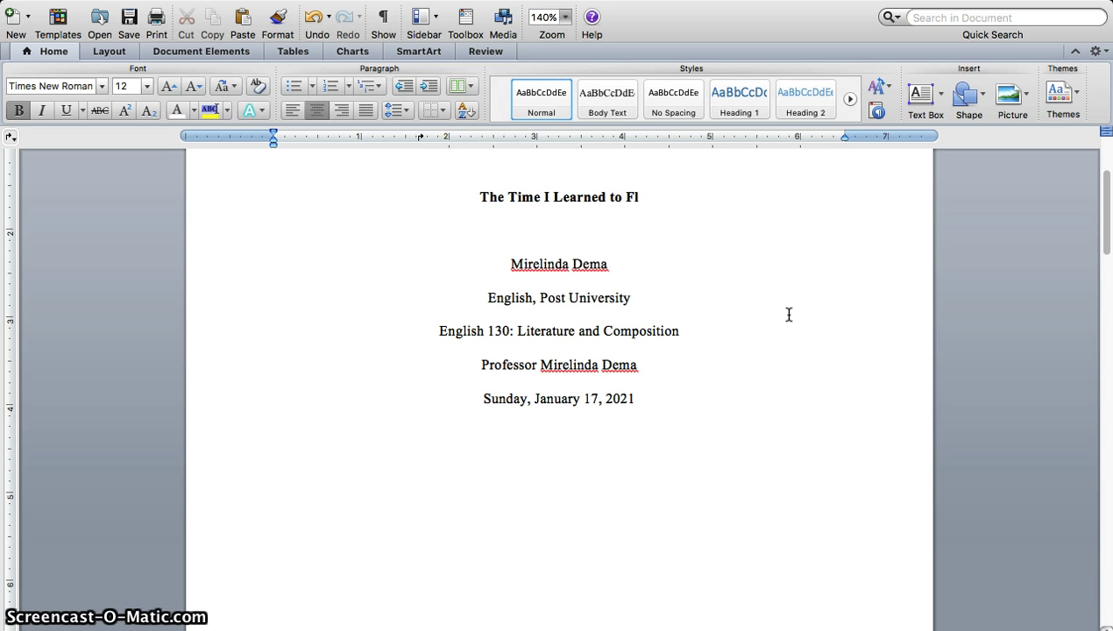
{"action": "type", "text": "y"}
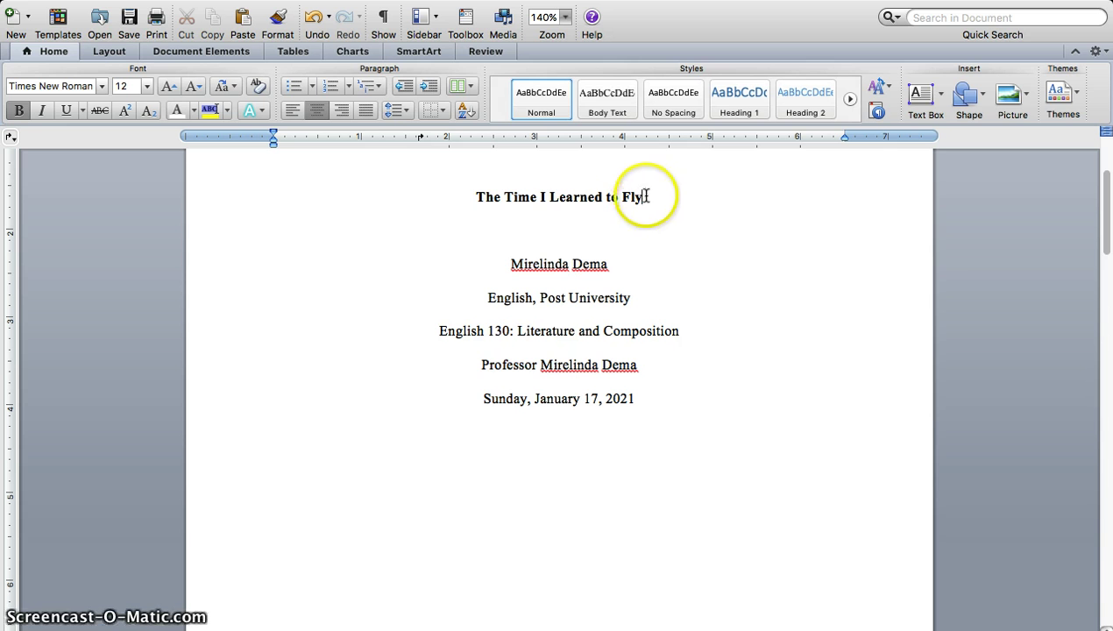
{"action": "left_click_drag", "start_coordinate": [646, 196], "coordinate": [483, 202]}
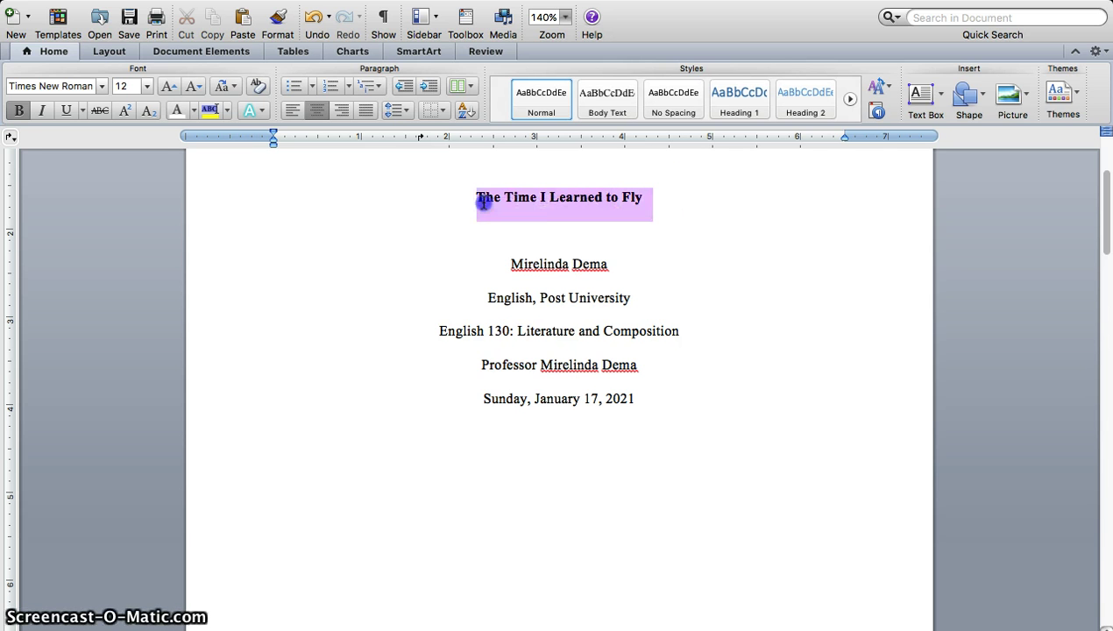
{"action": "left_click", "coordinate": [565, 217]}
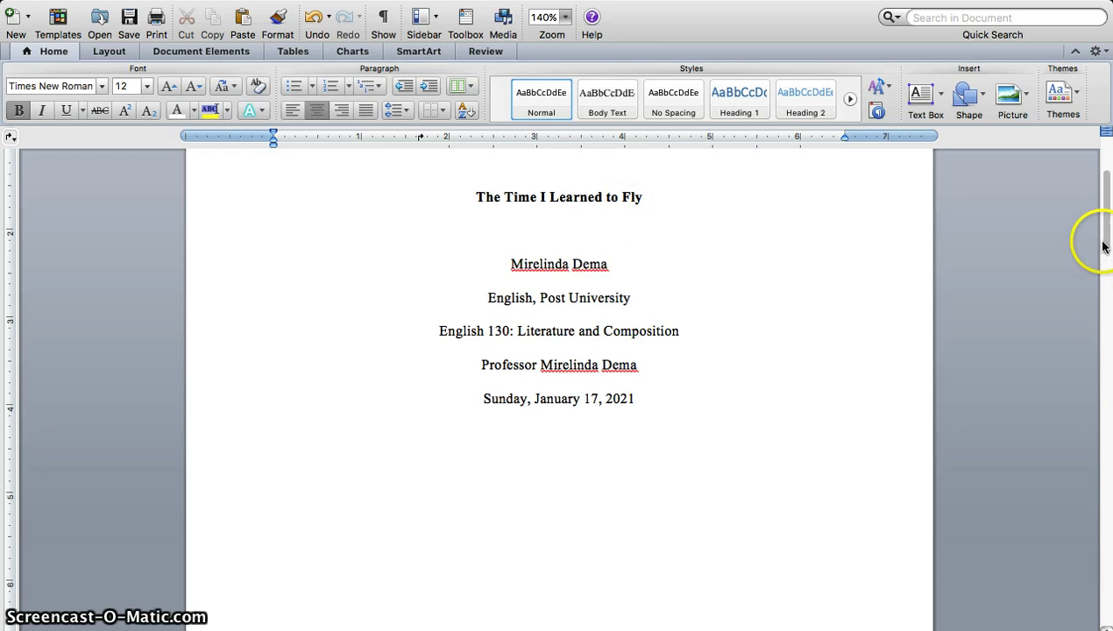
{"action": "left_click_drag", "start_coordinate": [1104, 243], "coordinate": [1106, 207]}
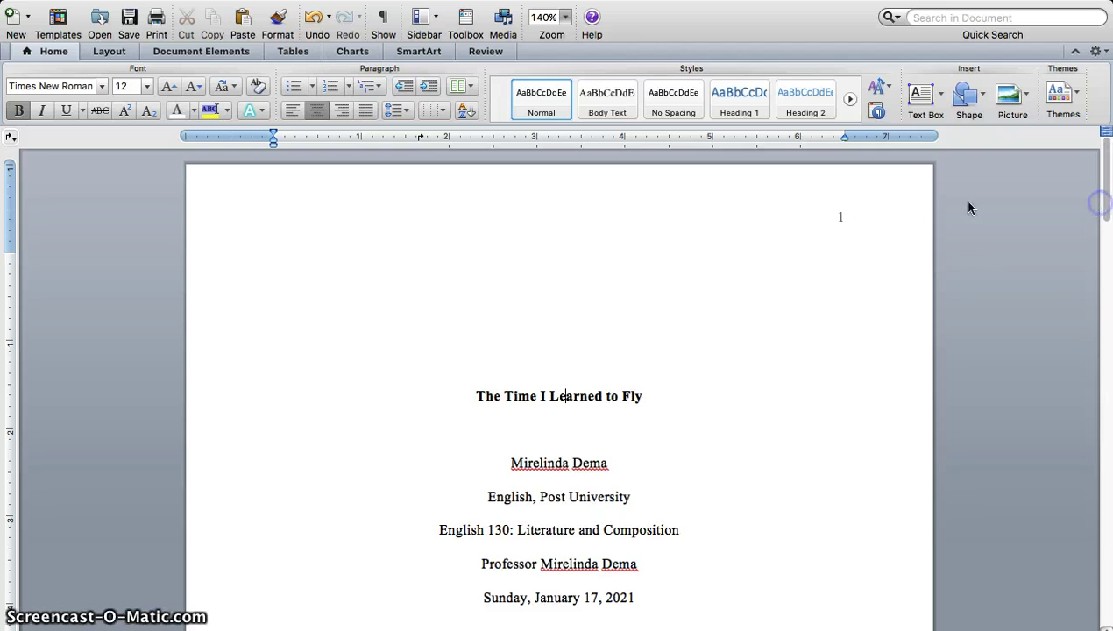
Step: Scroll to page 2 and select its 'The Main Title of Your Essay: The Subtitle of Your Essay' heading
{"action": "left_click", "coordinate": [848, 226]}
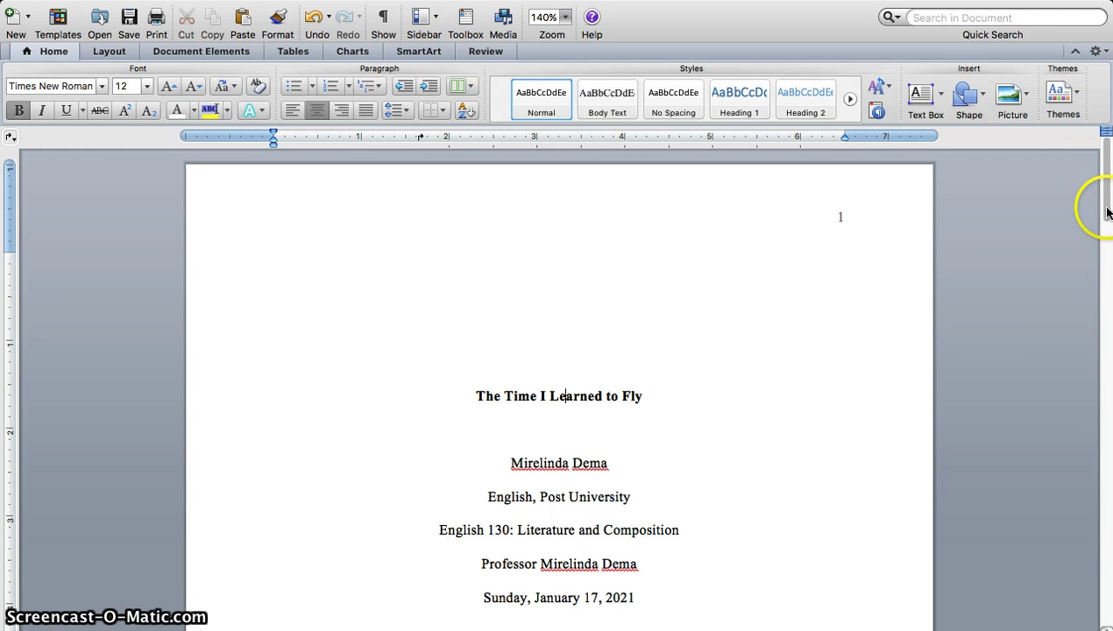
{"action": "left_click_drag", "start_coordinate": [1106, 210], "coordinate": [1108, 369]}
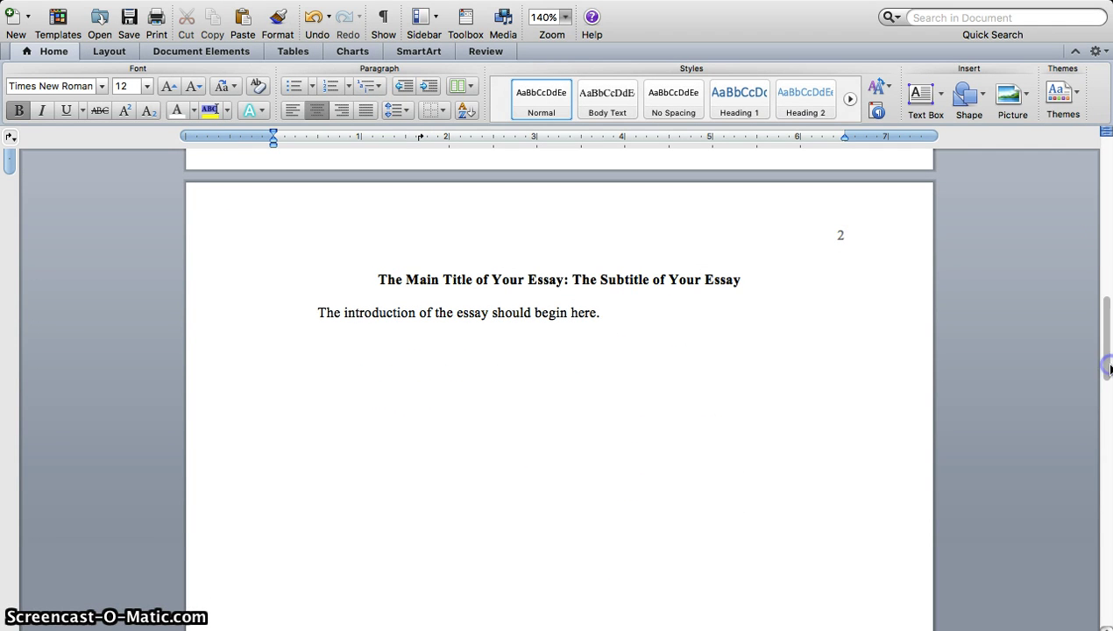
{"action": "left_click", "coordinate": [634, 275]}
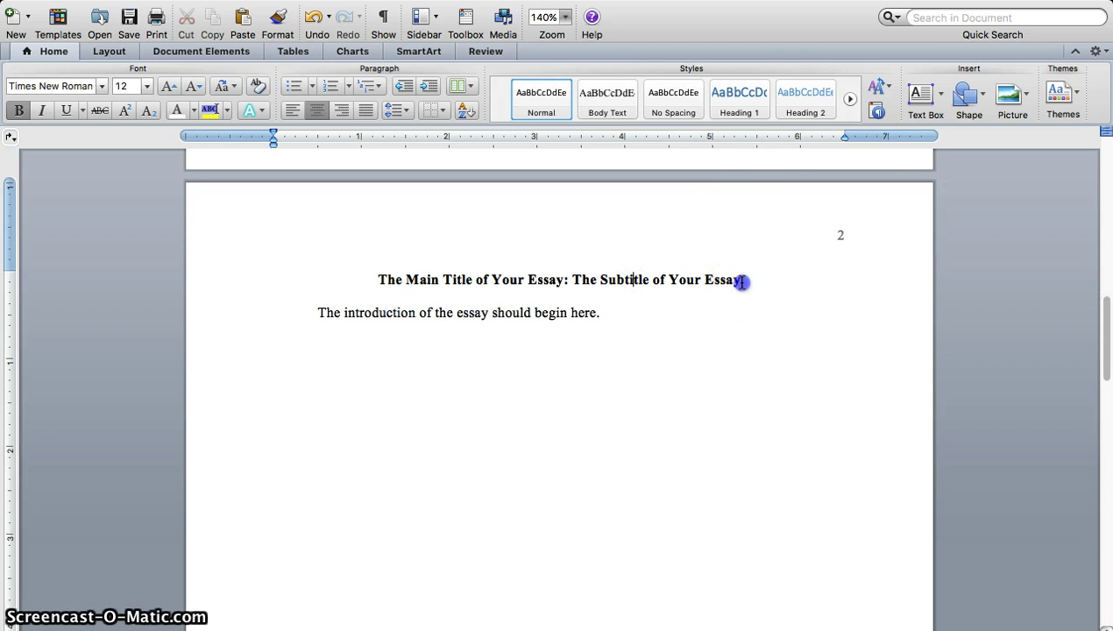
{"action": "left_click_drag", "start_coordinate": [740, 278], "coordinate": [379, 285]}
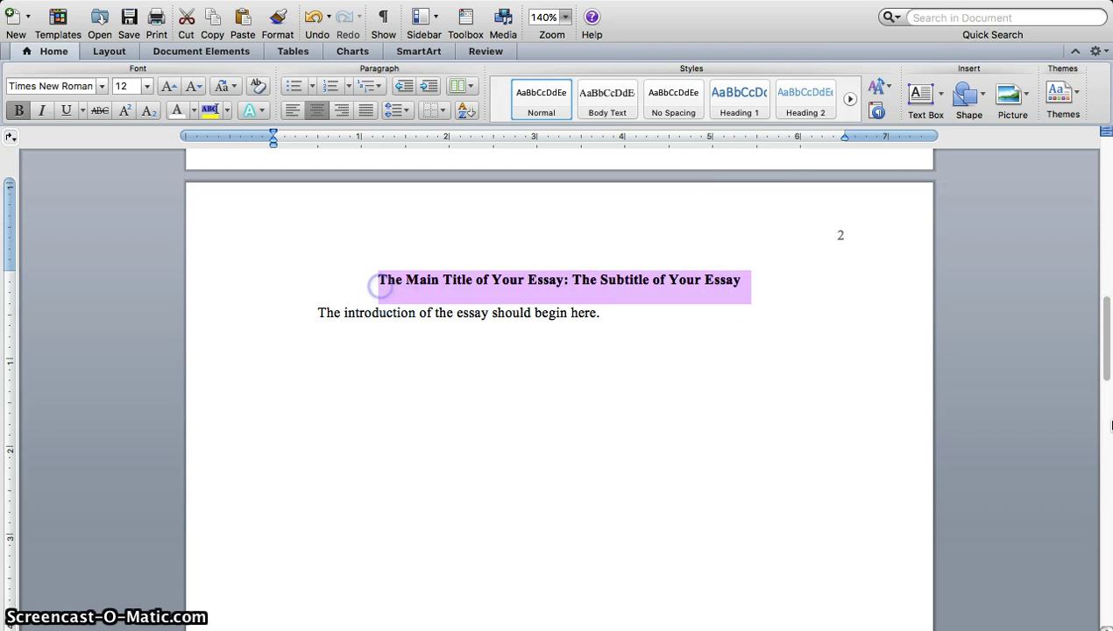
Step: Retype the page 2 heading as 'The Time I Learned to Fly'
{"action": "mouse_move", "coordinate": [1106, 336]}
{"action": "left_mouse_down"}
{"action": "mouse_move", "coordinate": [1107, 195]}
{"action": "mouse_move", "coordinate": [1101, 320]}
{"action": "left_mouse_up"}
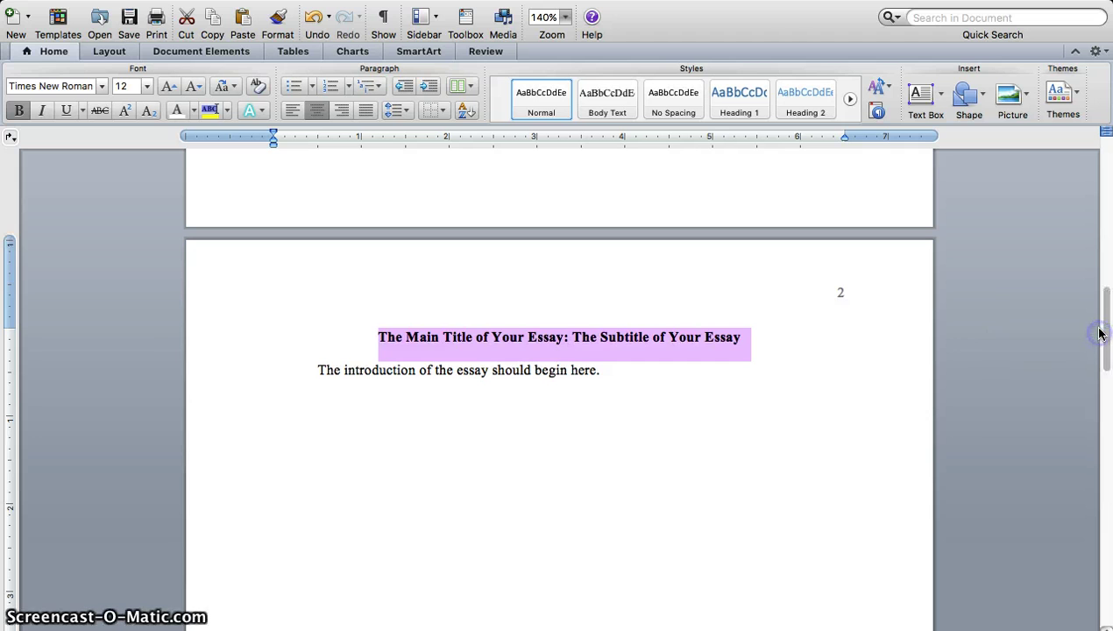
{"action": "type", "text": "Thr"}
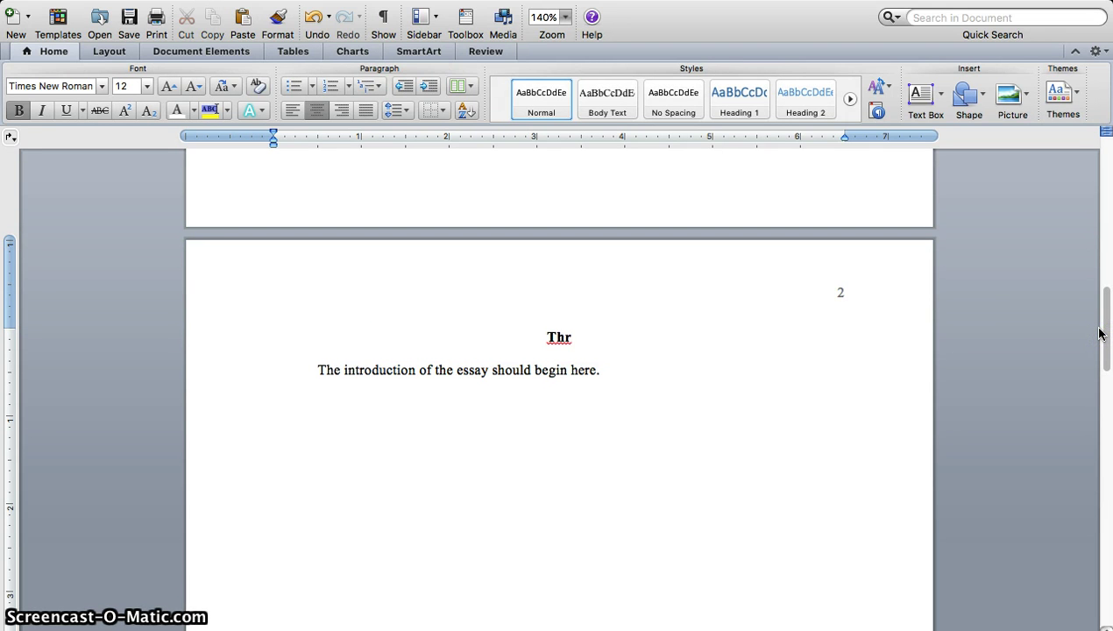
{"action": "type", "text": " Time I"}
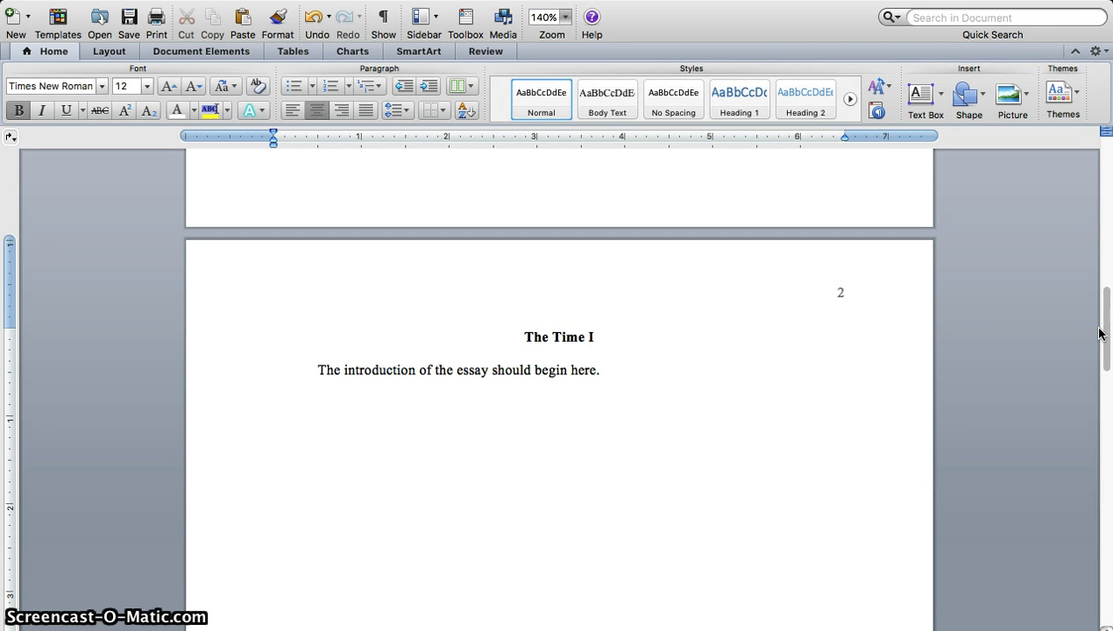
{"action": "type", "text": " Learned t"}
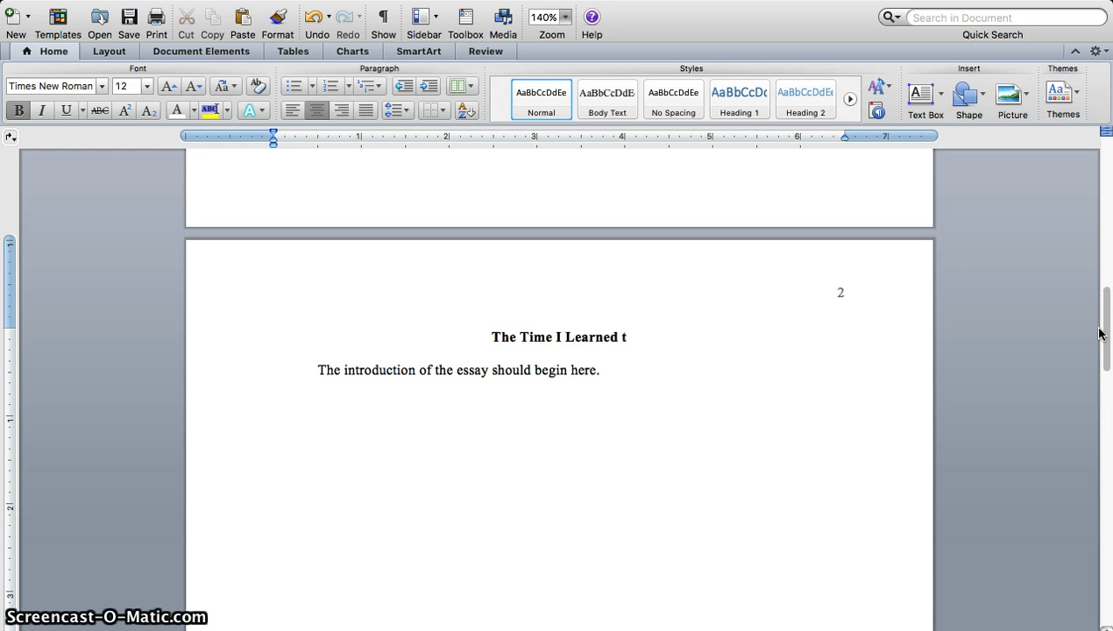
{"action": "type", "text": "o Fly"}
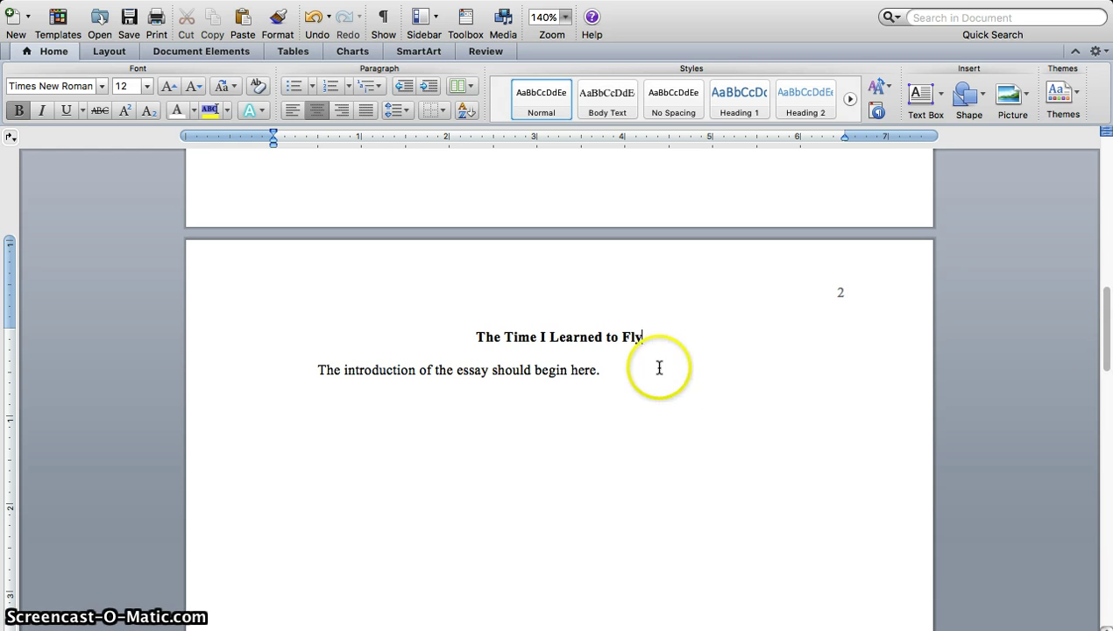
{"action": "left_click", "coordinate": [601, 368]}
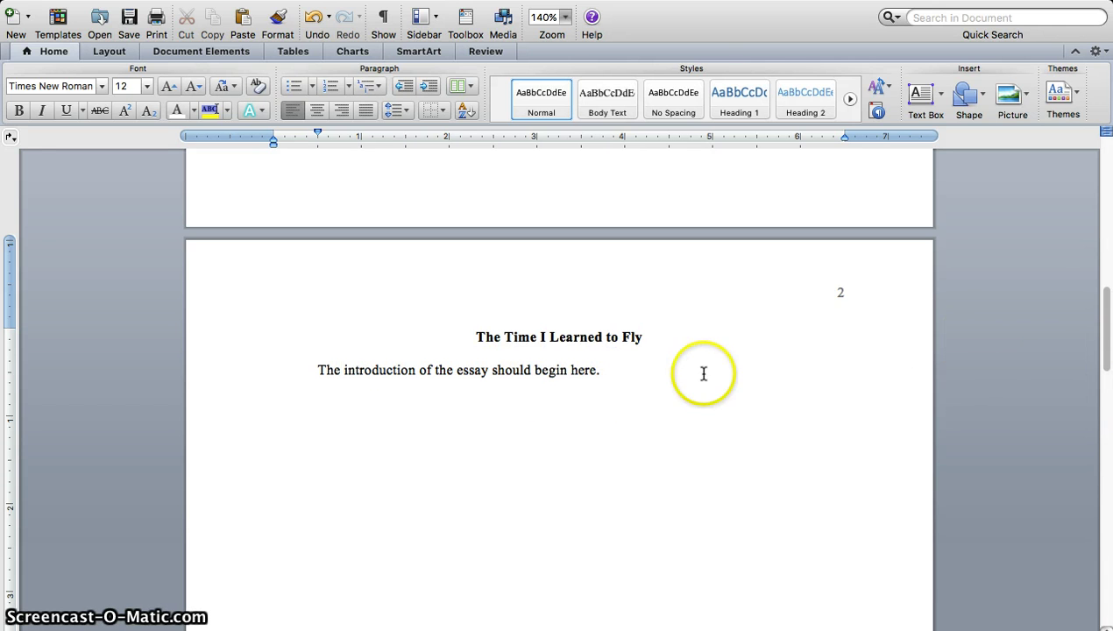
Step: Review the document down to the References page and back, then exit full-screen view
{"action": "left_click", "coordinate": [1104, 358]}
{"action": "left_click_drag", "start_coordinate": [1104, 357], "coordinate": [1089, 537]}
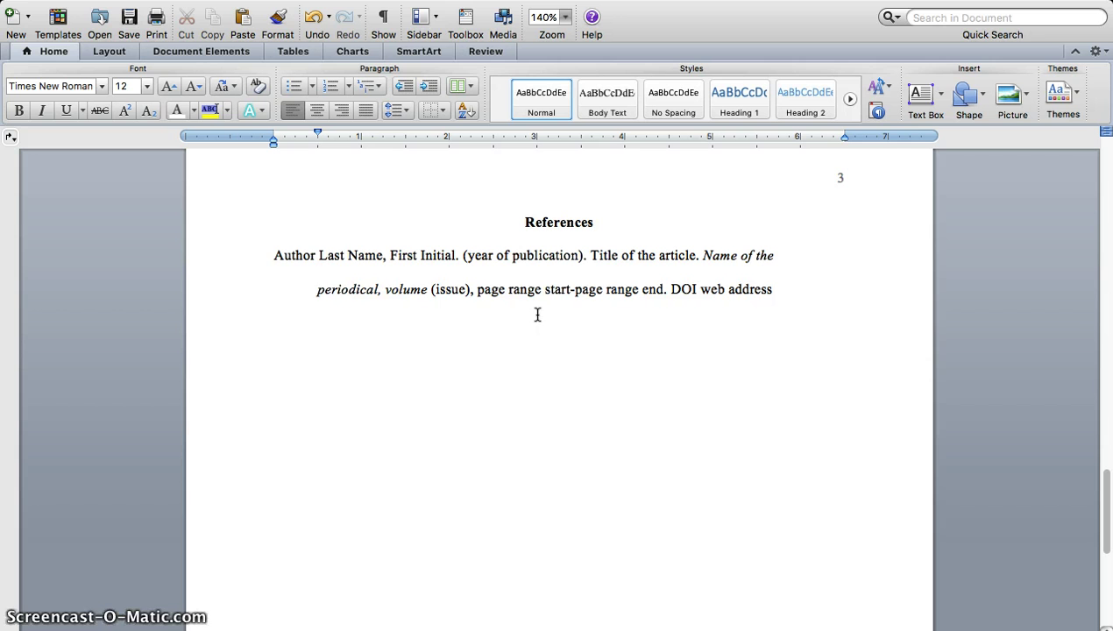
{"action": "left_click", "coordinate": [296, 261]}
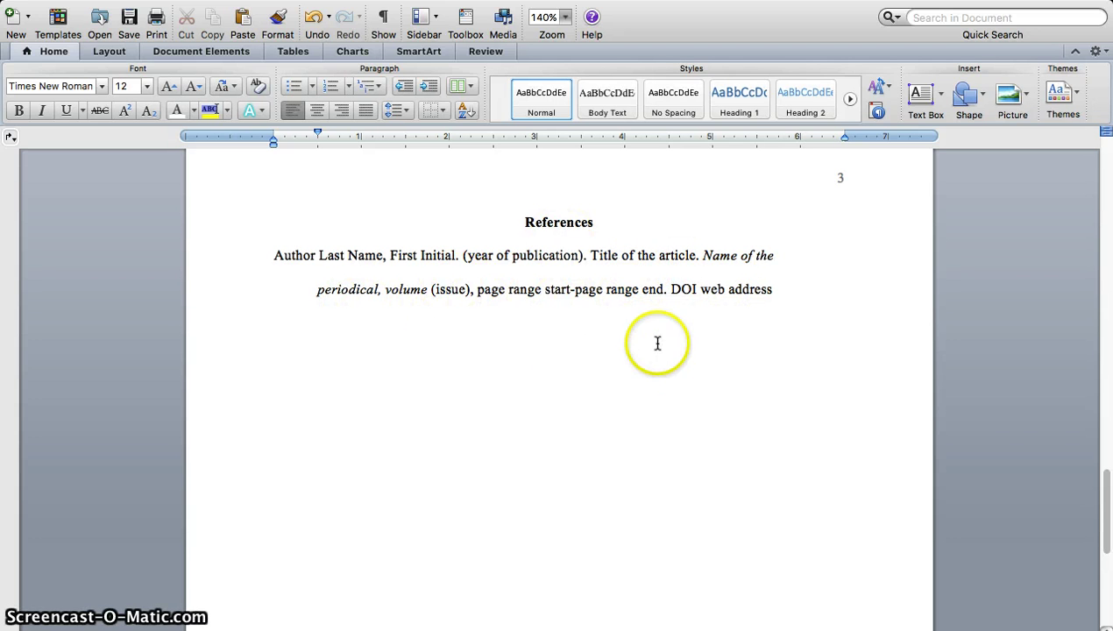
{"action": "left_click_drag", "start_coordinate": [1104, 511], "coordinate": [1105, 171]}
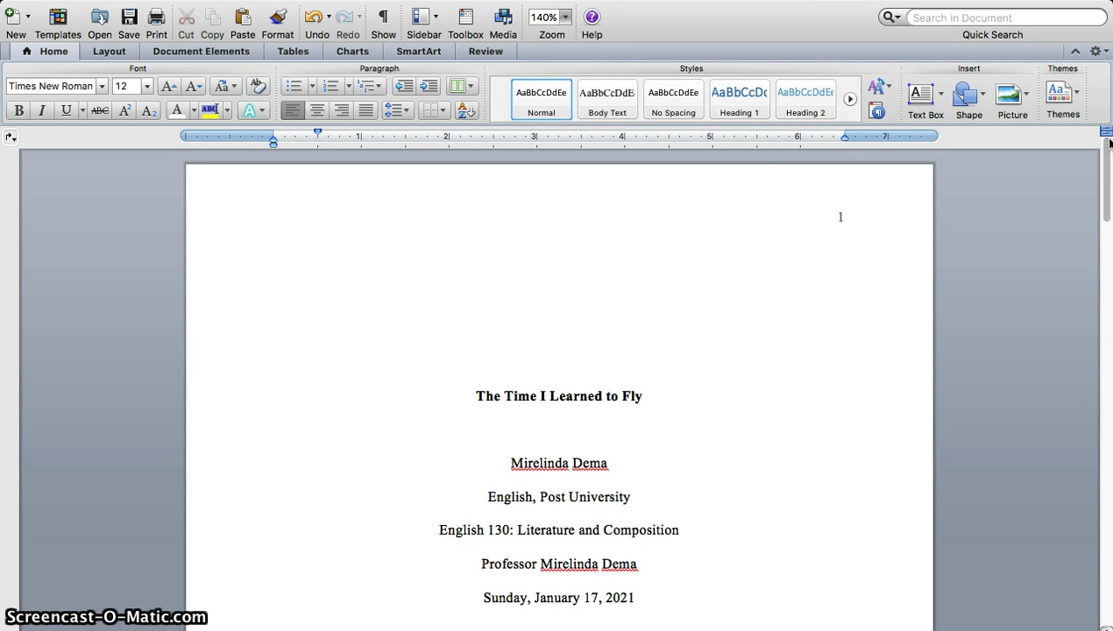
{"action": "left_click_drag", "start_coordinate": [1106, 203], "coordinate": [1106, 207]}
{"action": "left_click_drag", "start_coordinate": [1106, 206], "coordinate": [1106, 207]}
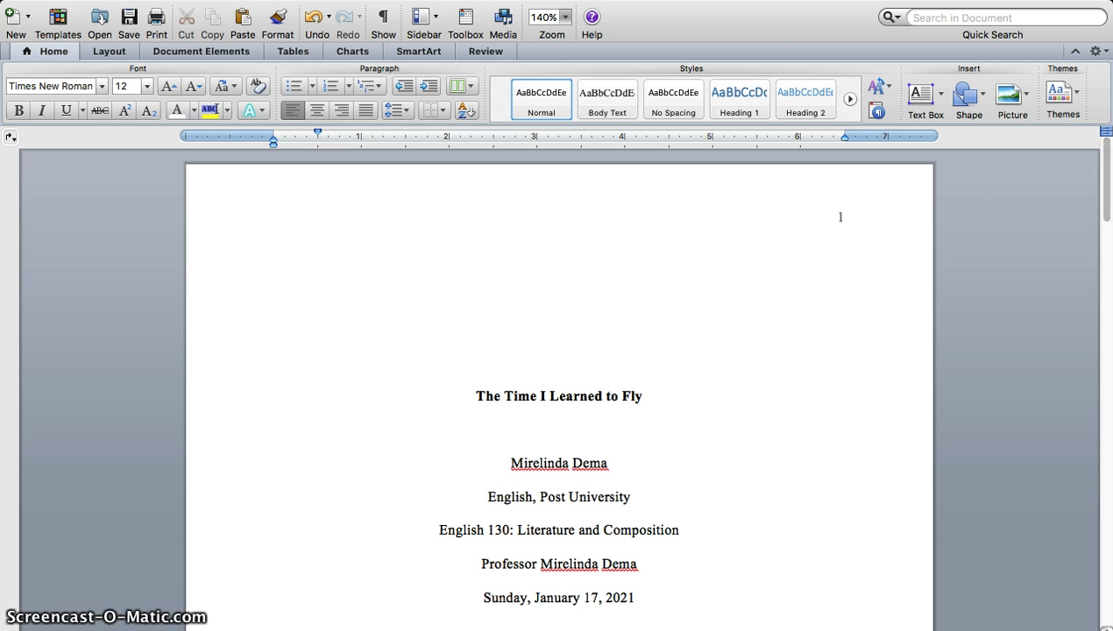
{"action": "left_click", "coordinate": [1089, 9]}
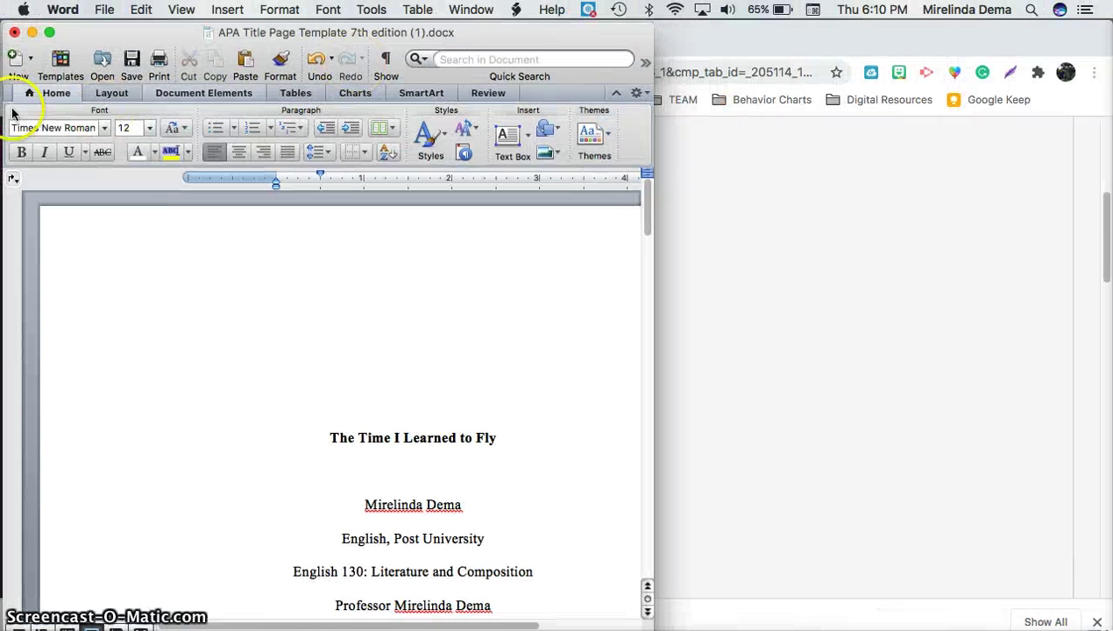
Step: Save a copy to the Desktop as 'APA Title Page ENGLISH 130.docx'
{"action": "left_click", "coordinate": [104, 10]}
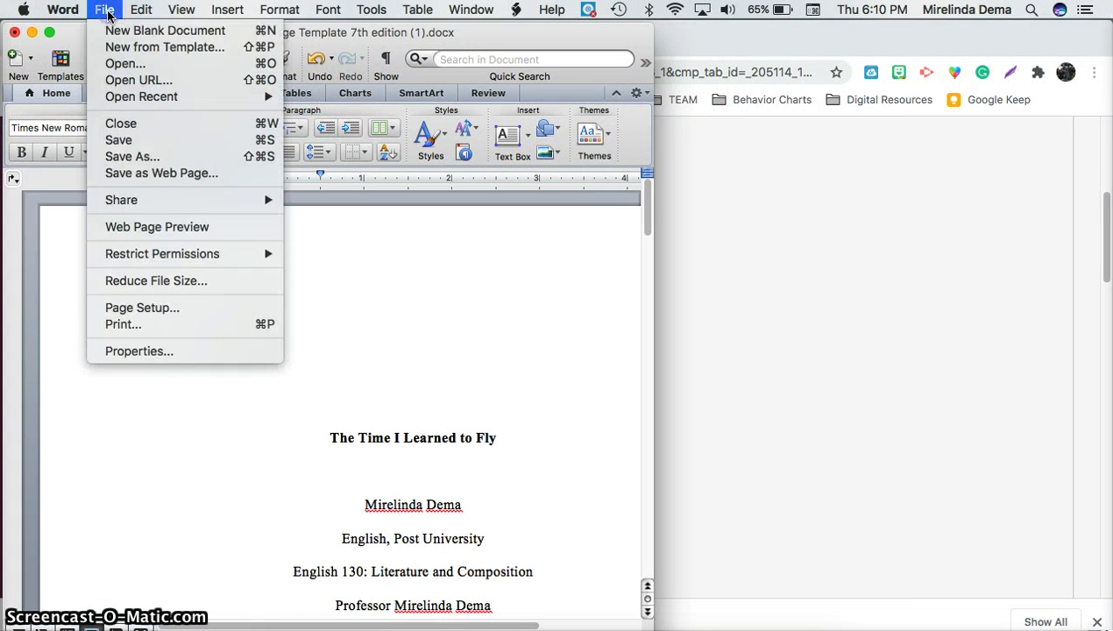
{"action": "left_click", "coordinate": [151, 158]}
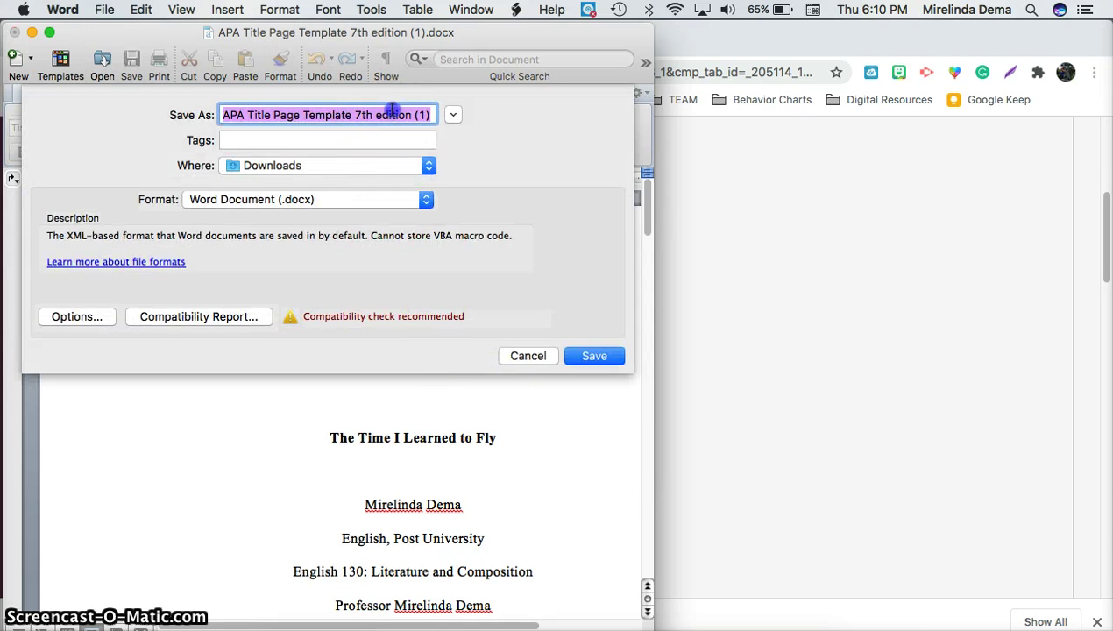
{"action": "left_click", "coordinate": [409, 115]}
{"action": "left_click_drag", "start_coordinate": [412, 115], "coordinate": [305, 114]}
{"action": "key", "text": "BackSpace"}
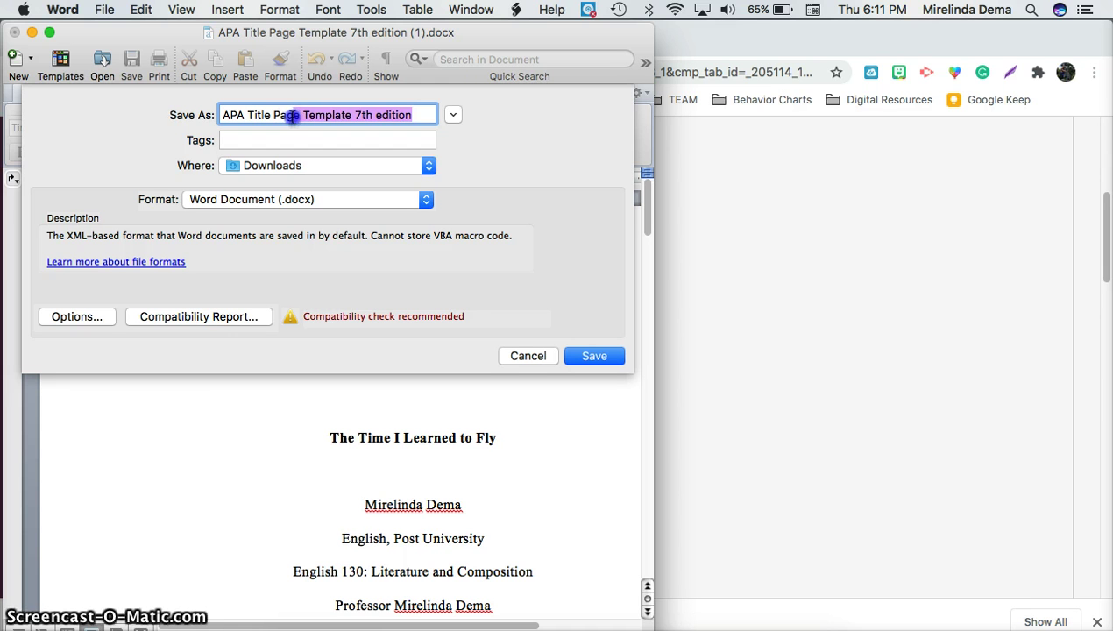
{"action": "left_click_drag", "start_coordinate": [293, 115], "coordinate": [287, 115]}
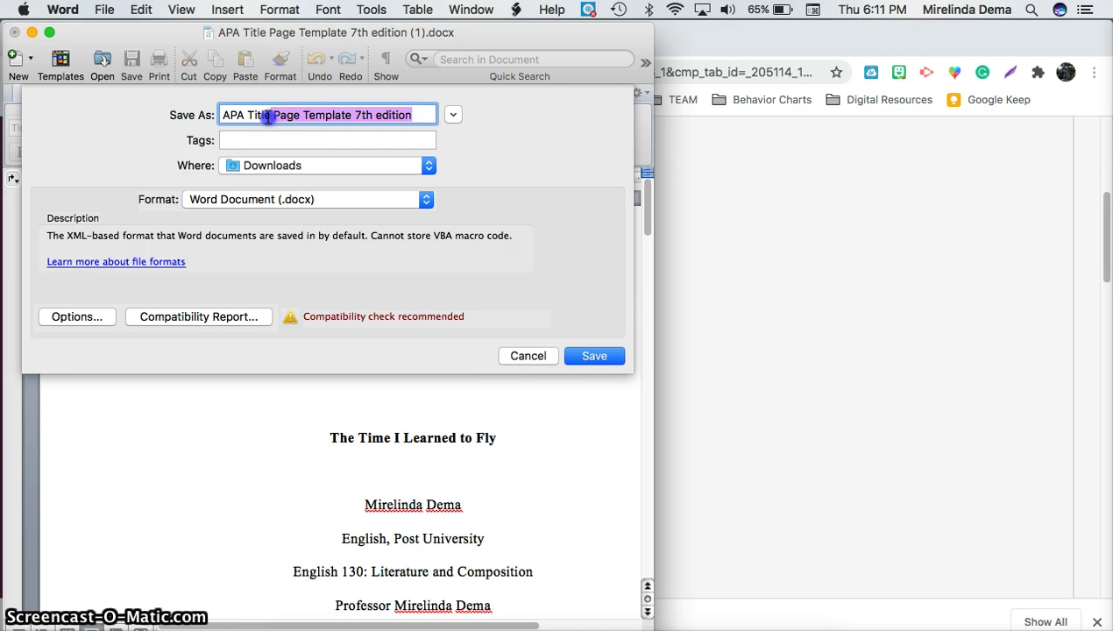
{"action": "left_click_drag", "start_coordinate": [258, 120], "coordinate": [304, 115]}
{"action": "type", "text": "ENGLISH 130"}
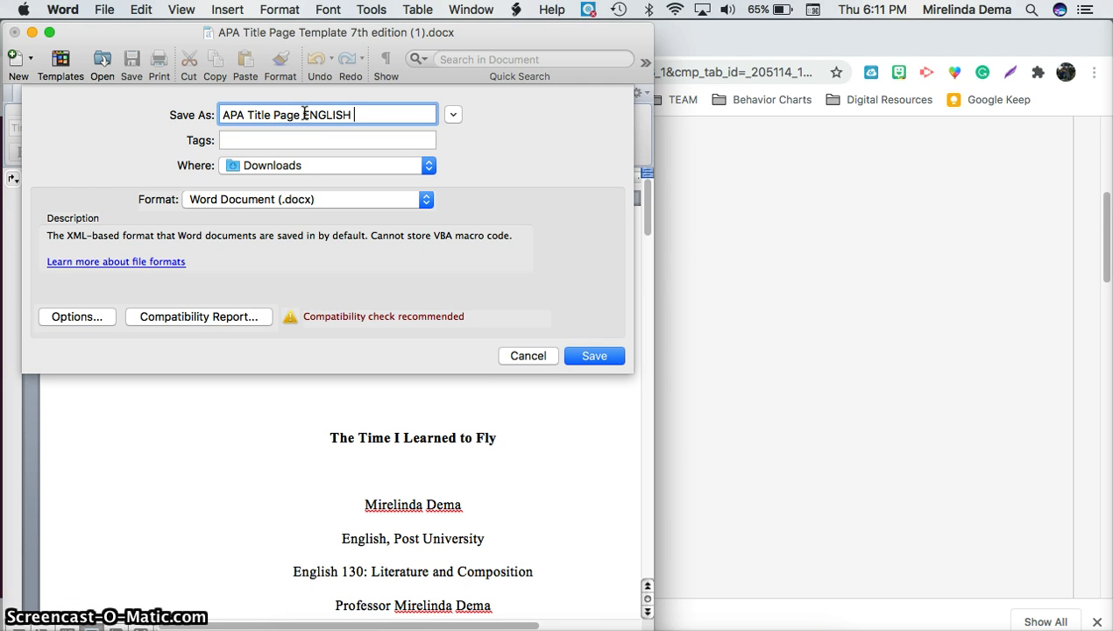
{"action": "left_click", "coordinate": [326, 172]}
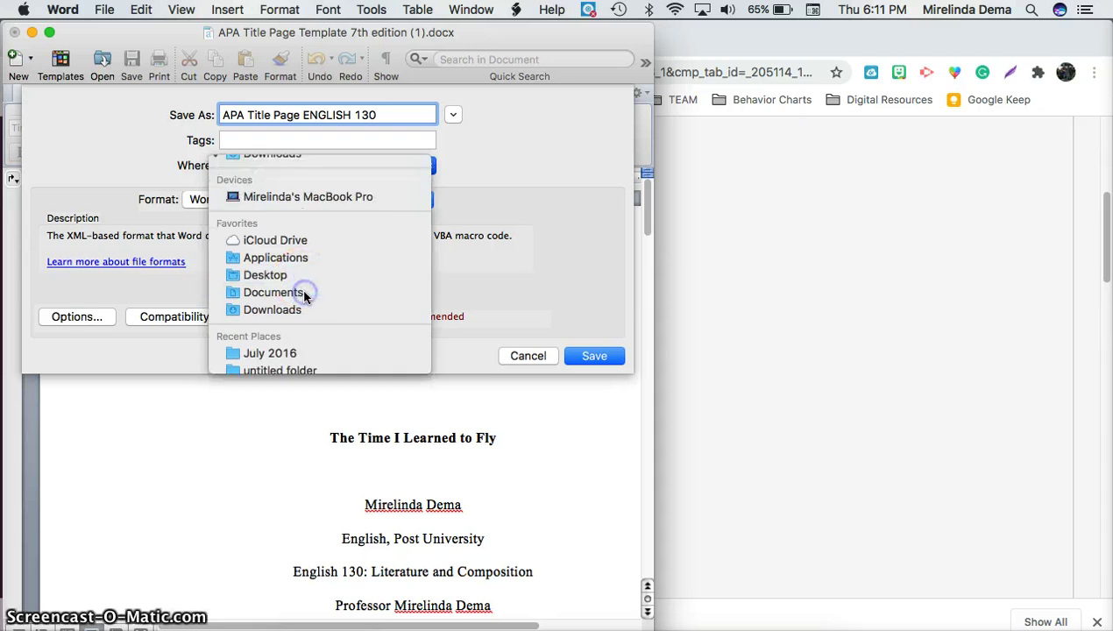
{"action": "left_click", "coordinate": [301, 288]}
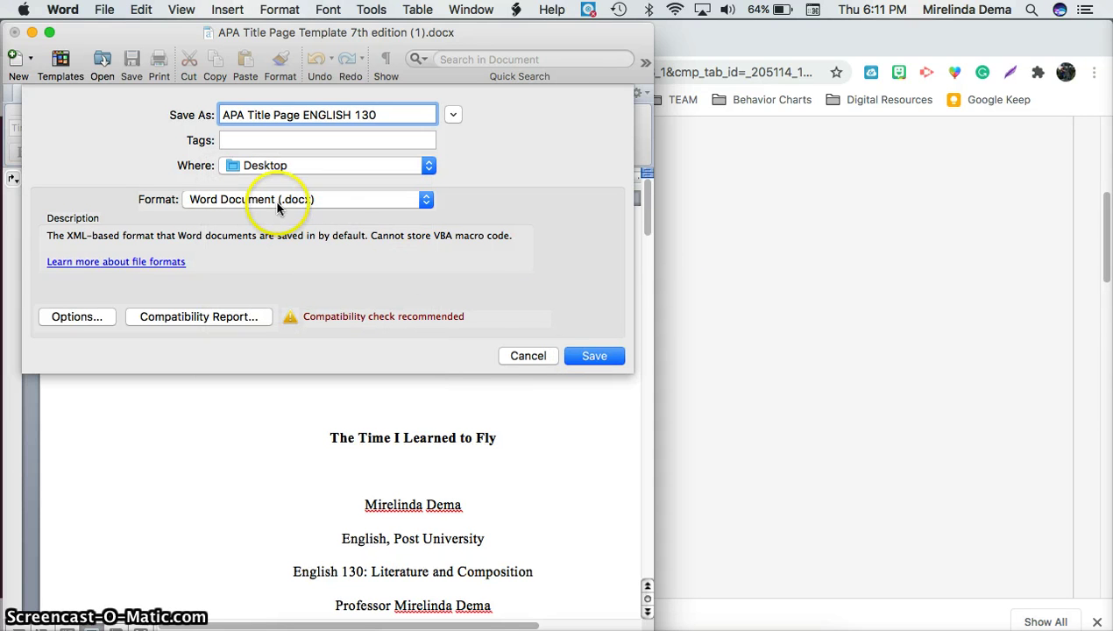
{"action": "left_click", "coordinate": [596, 355]}
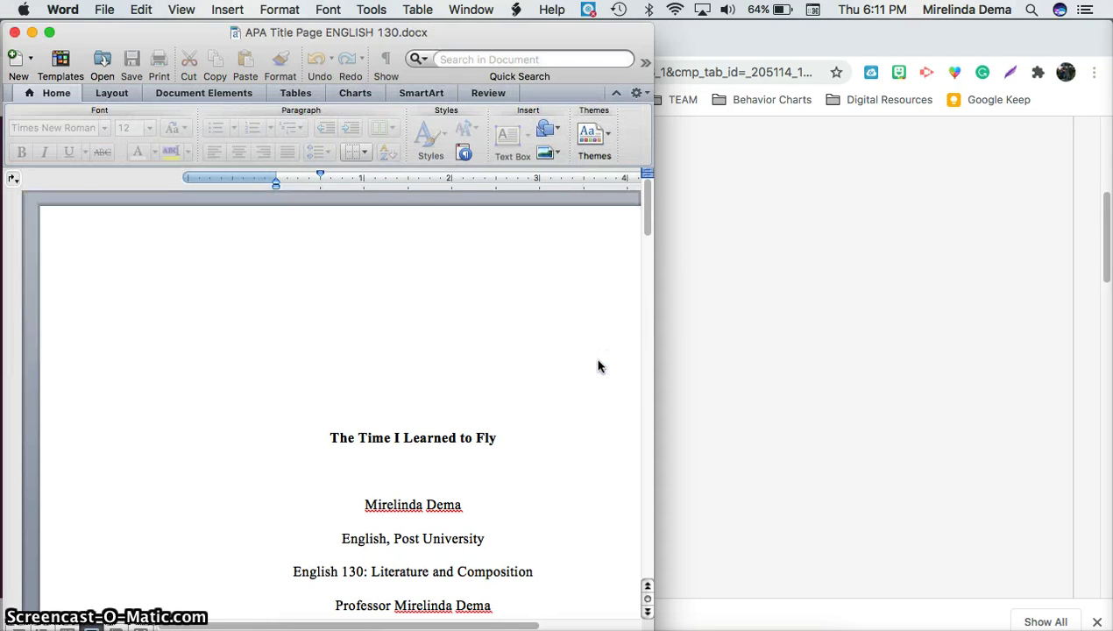
Step: Reopen APA Title Page ENGLISH 130.docx from the Desktop to check it, then close it and reselect the file
{"action": "left_click", "coordinate": [15, 34]}
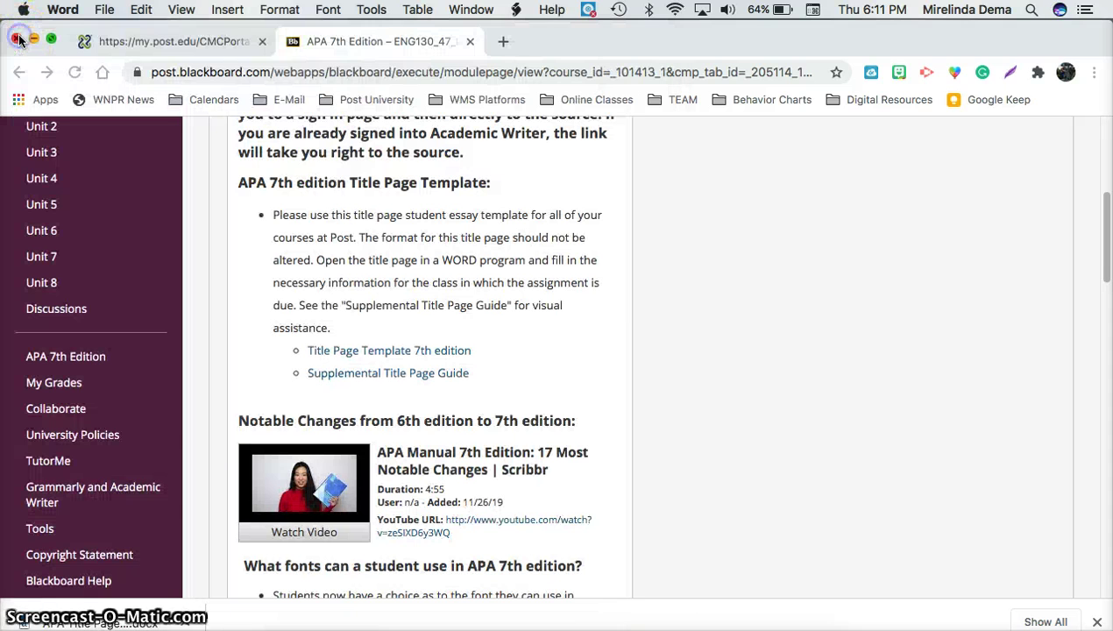
{"action": "left_click", "coordinate": [35, 41]}
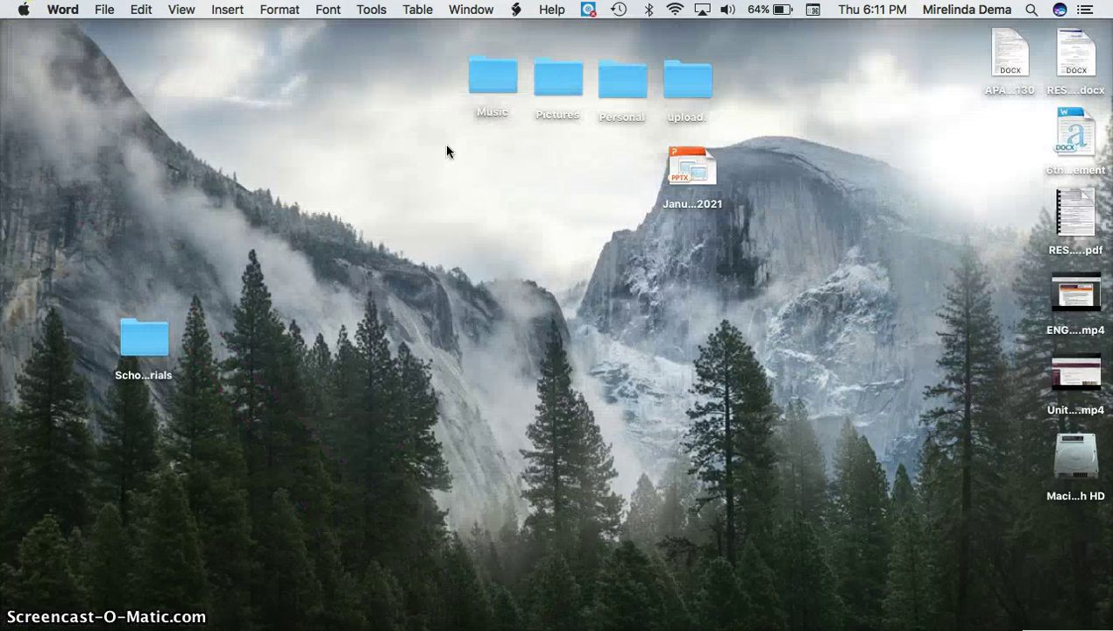
{"action": "double_click", "coordinate": [1008, 54]}
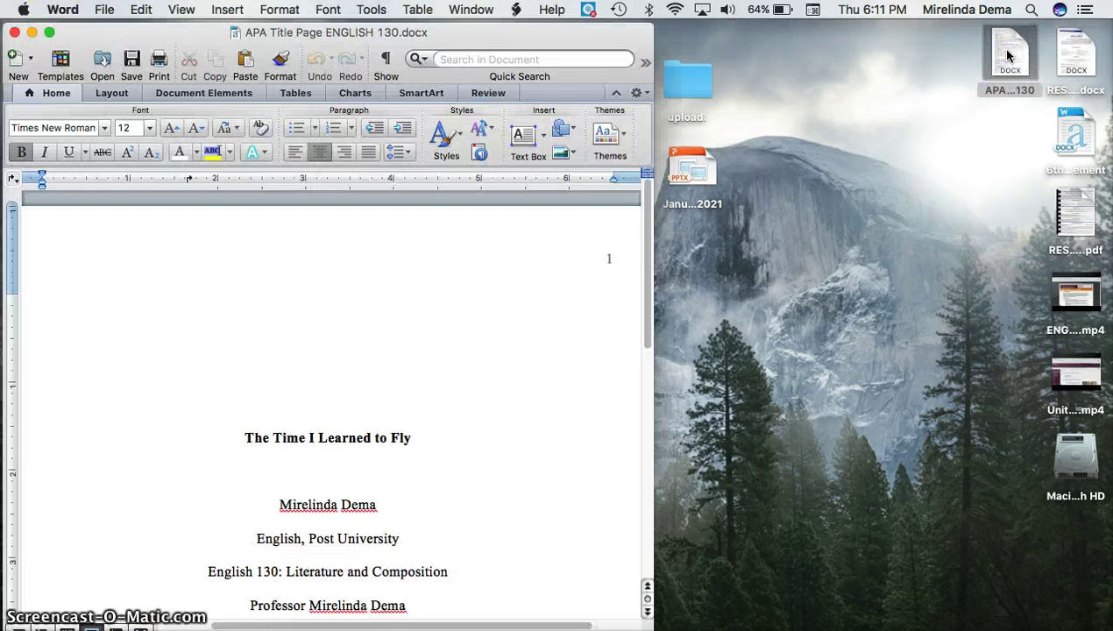
{"action": "left_click", "coordinate": [570, 244]}
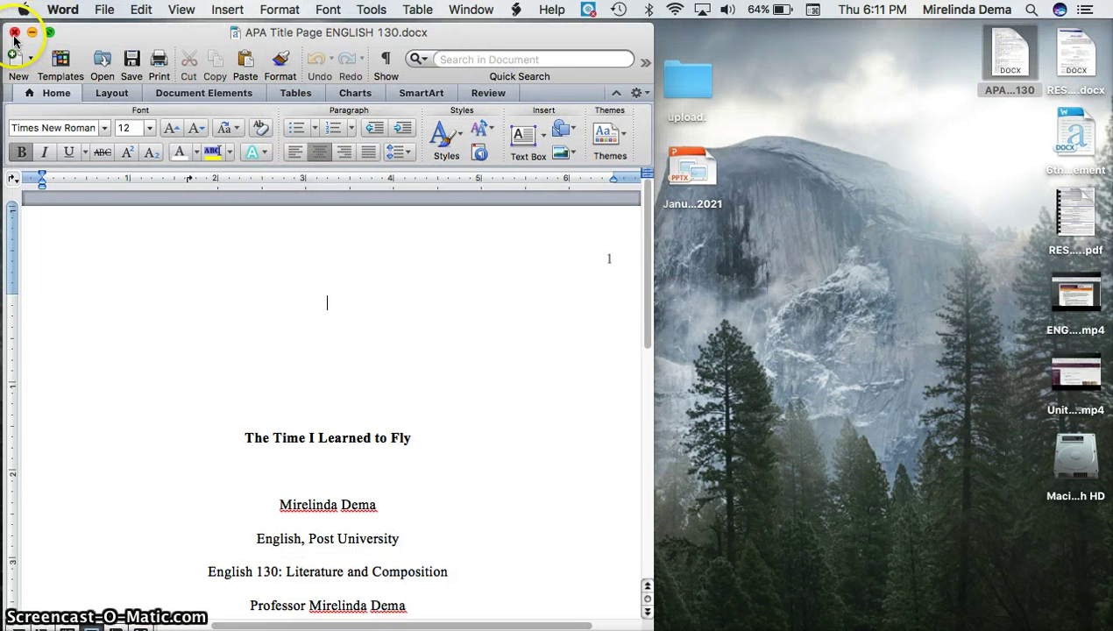
{"action": "left_click", "coordinate": [14, 34]}
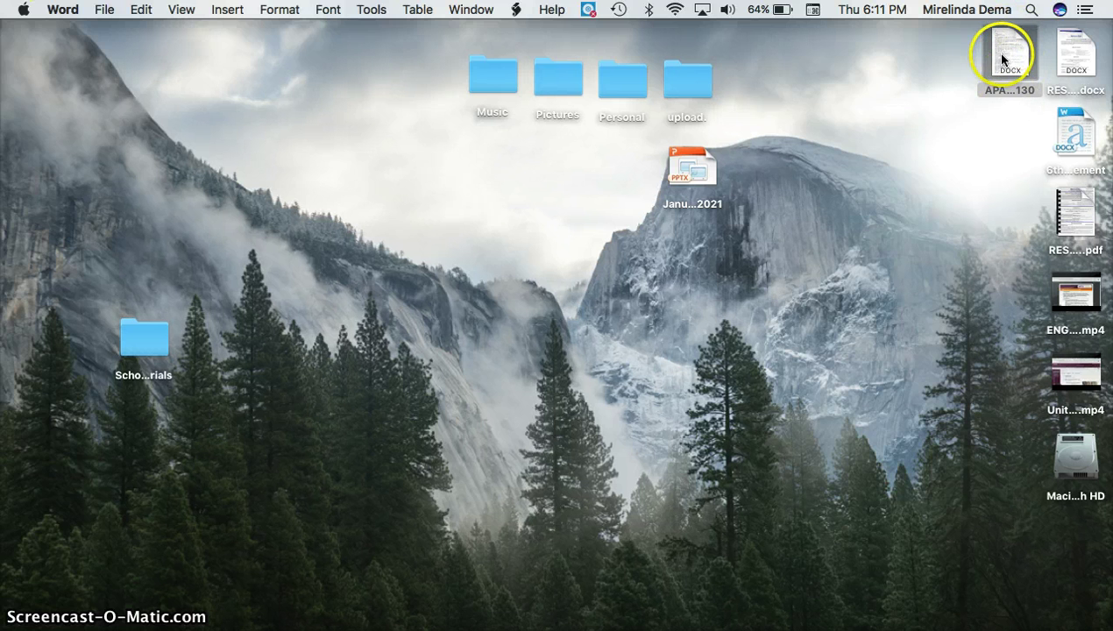
{"action": "left_click", "coordinate": [1006, 54]}
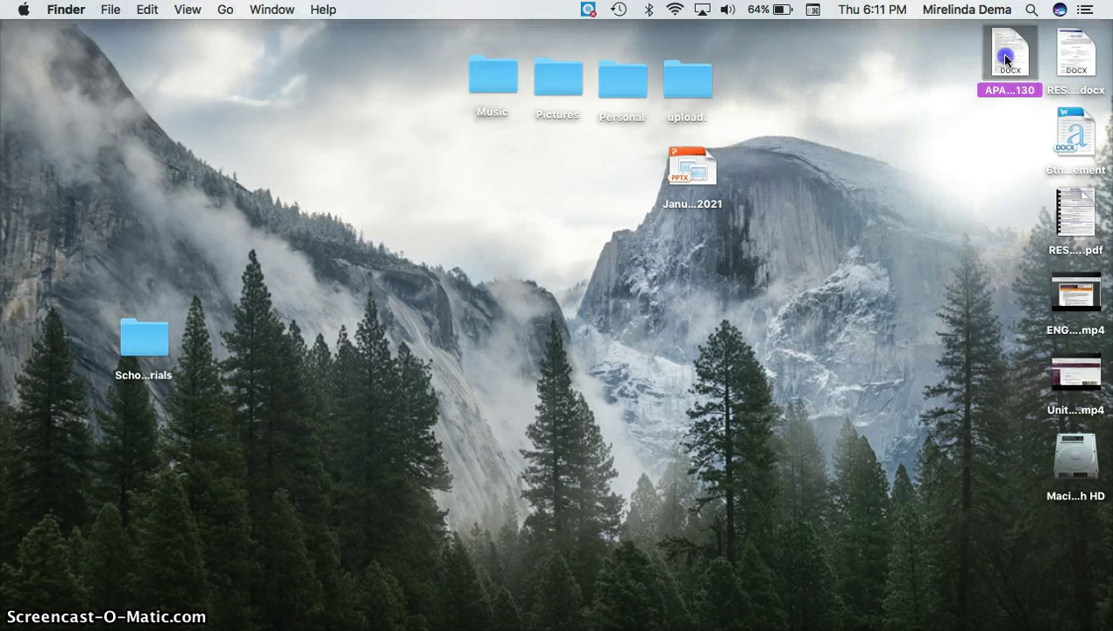
Step: Duplicate the APA Title Page ENGLISH 130 file and move the copy below the original
{"action": "right_click", "coordinate": [1006, 58]}
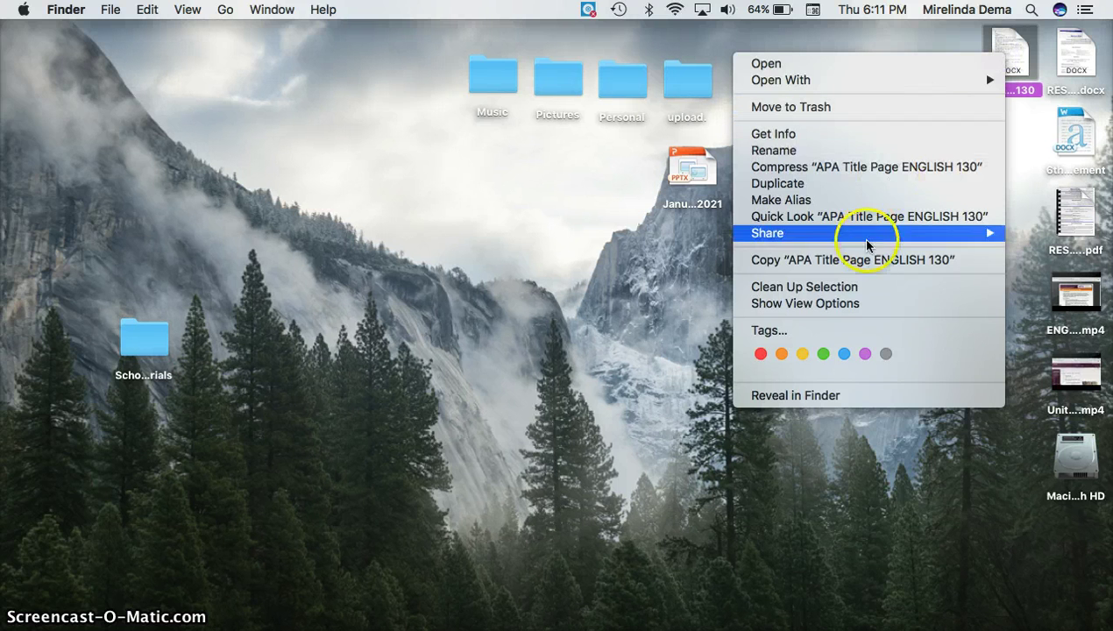
{"action": "left_click", "coordinate": [854, 259]}
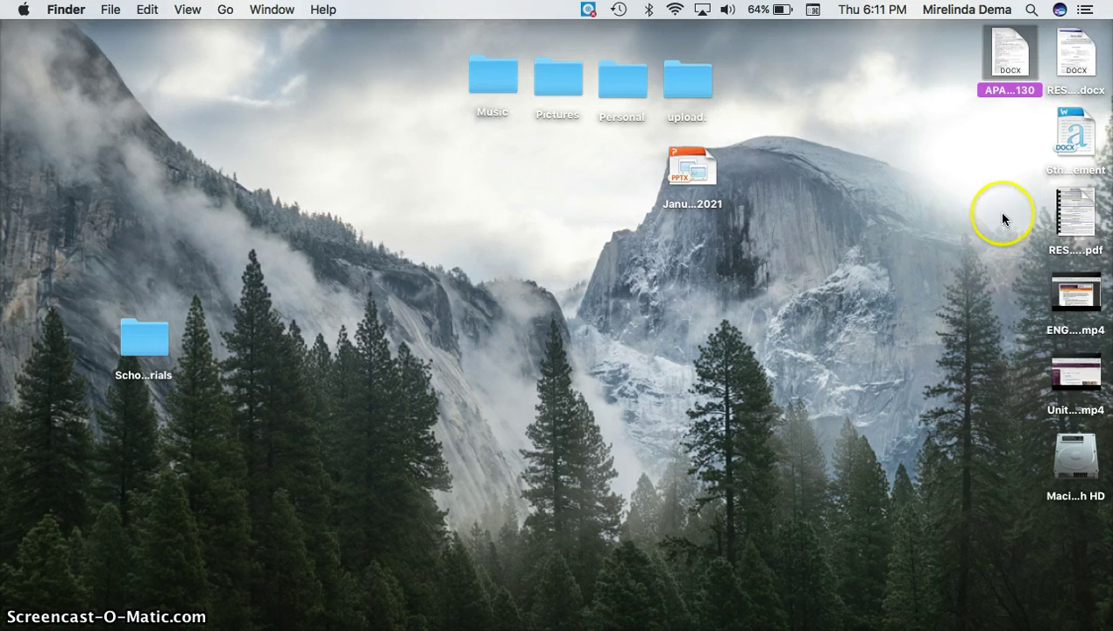
{"action": "right_click", "coordinate": [1012, 50]}
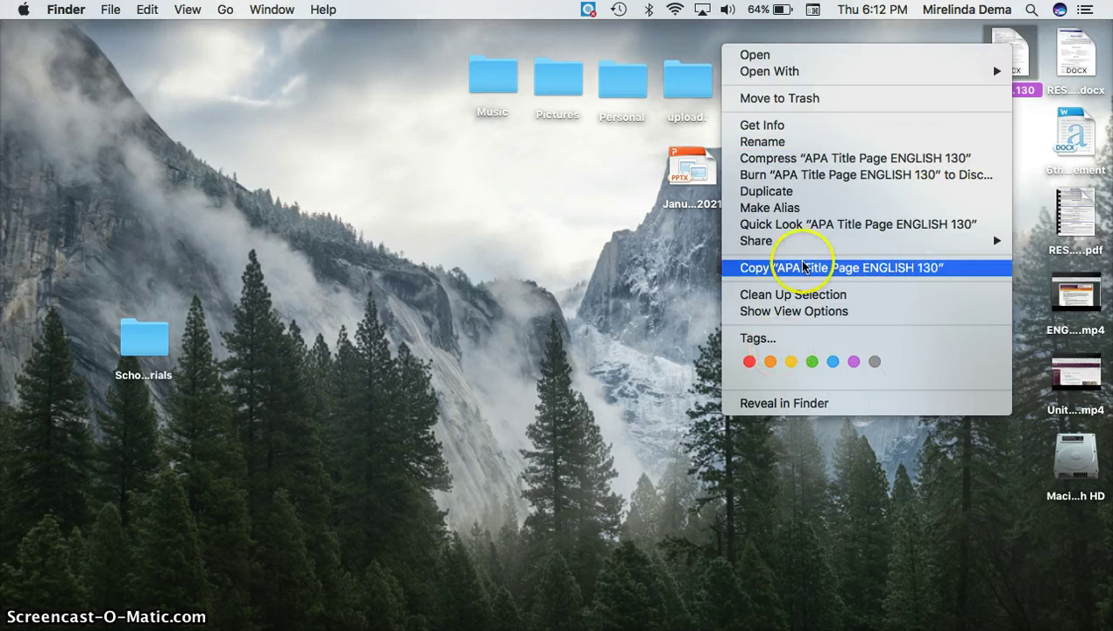
{"action": "left_click", "coordinate": [805, 193]}
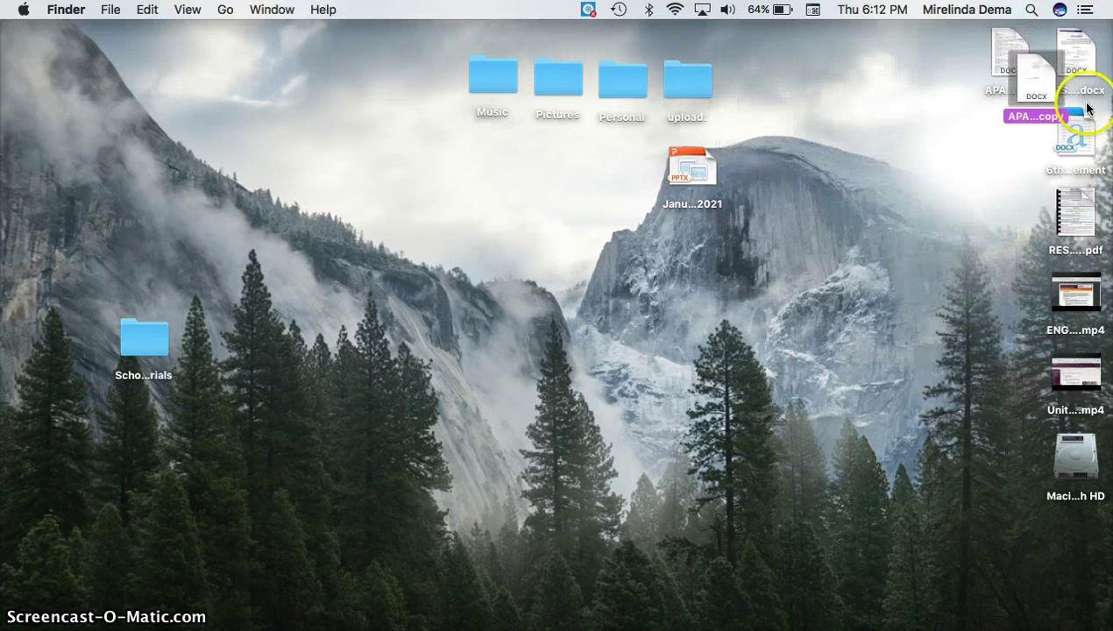
{"action": "left_click_drag", "start_coordinate": [1031, 65], "coordinate": [993, 174]}
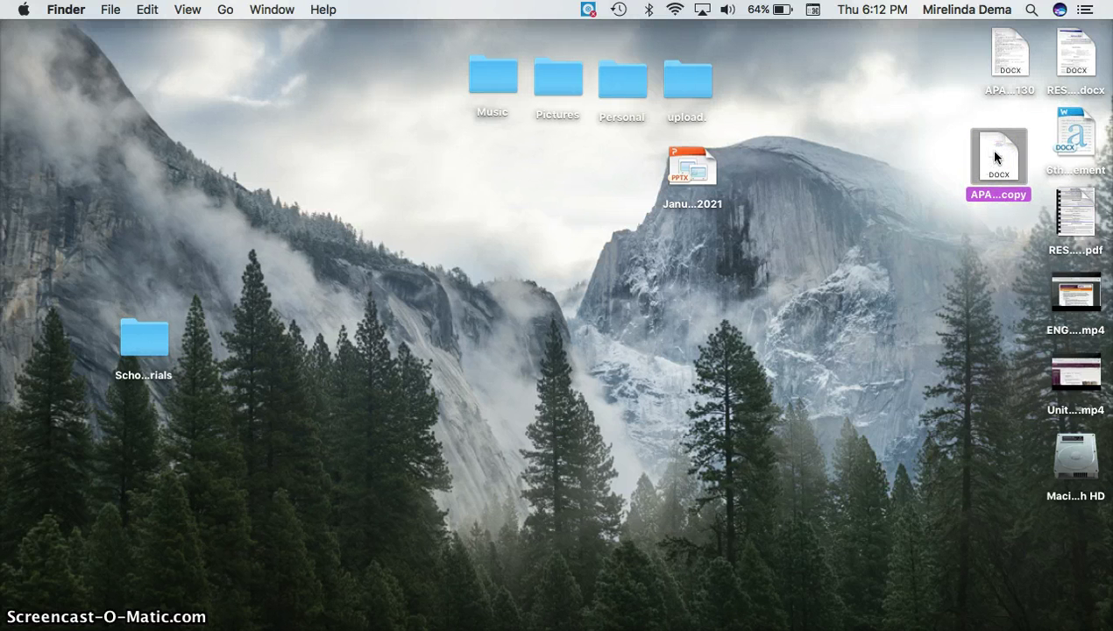
Step: Rename the copied file to 'UNIT 1 RESPONSE'
{"action": "right_click", "coordinate": [995, 156]}
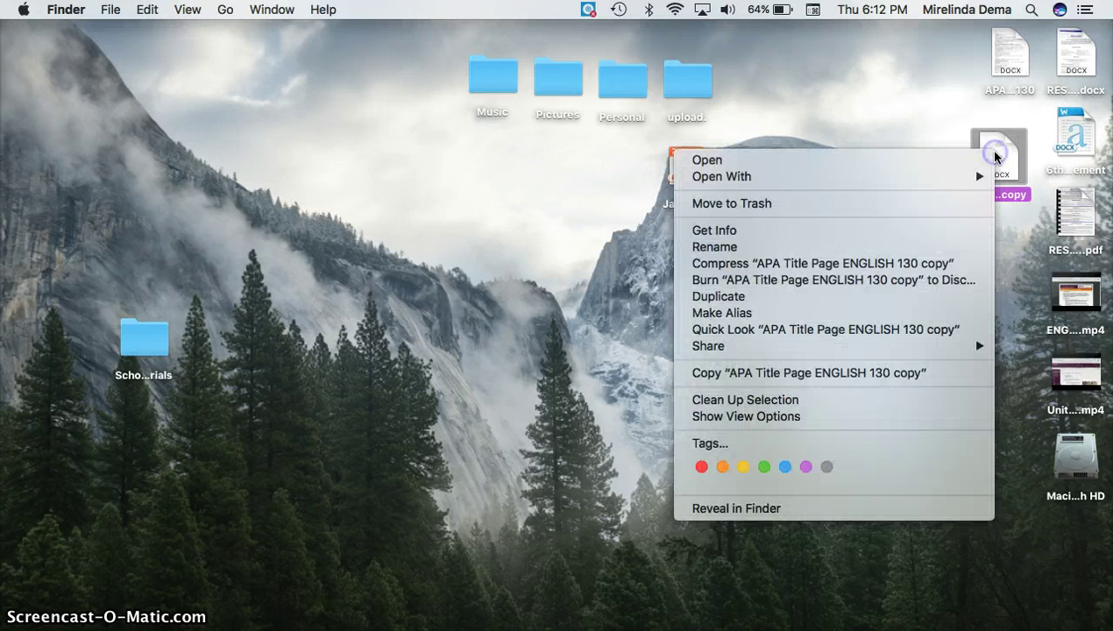
{"action": "left_click", "coordinate": [797, 250]}
{"action": "type", "text": "UN"}
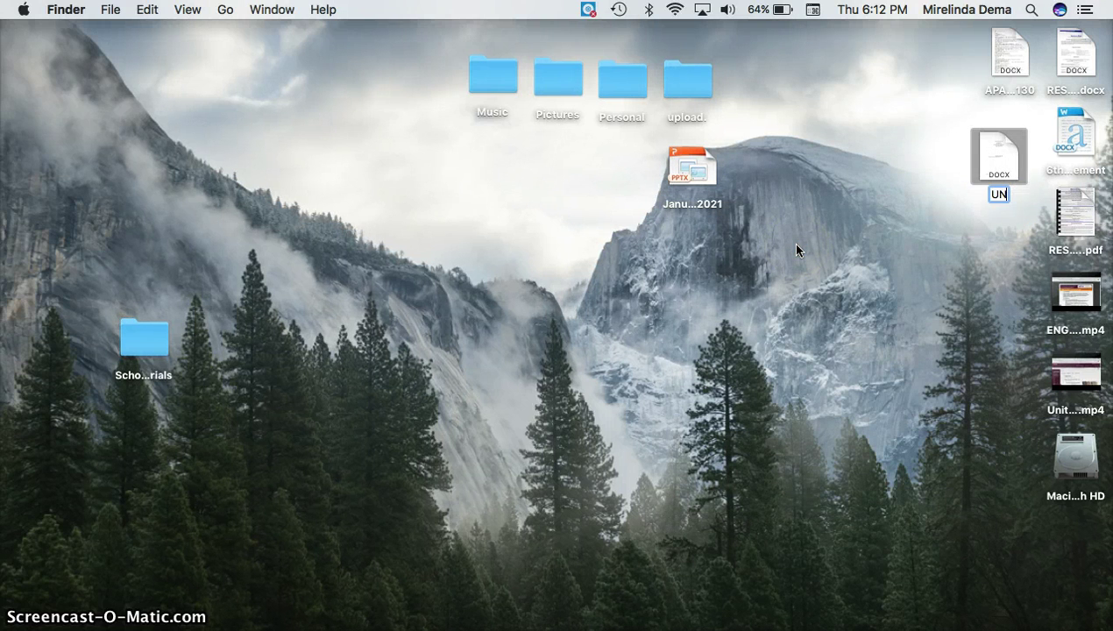
{"action": "type", "text": "IT 1 RESPONSE"}
{"action": "left_click", "coordinate": [798, 263]}
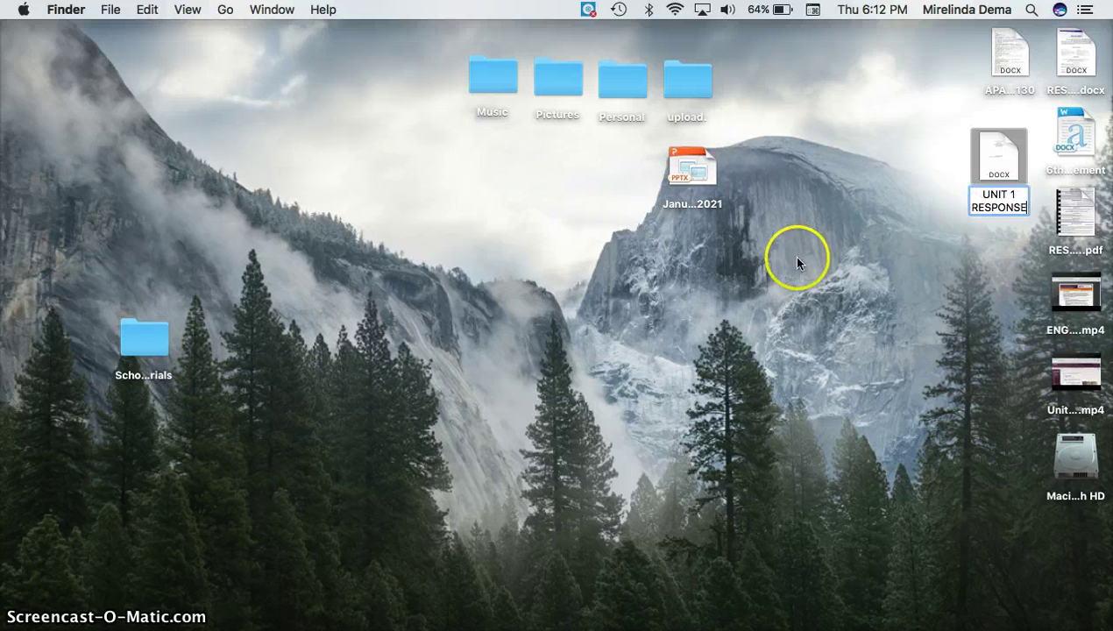
{"action": "left_click", "coordinate": [1009, 158]}
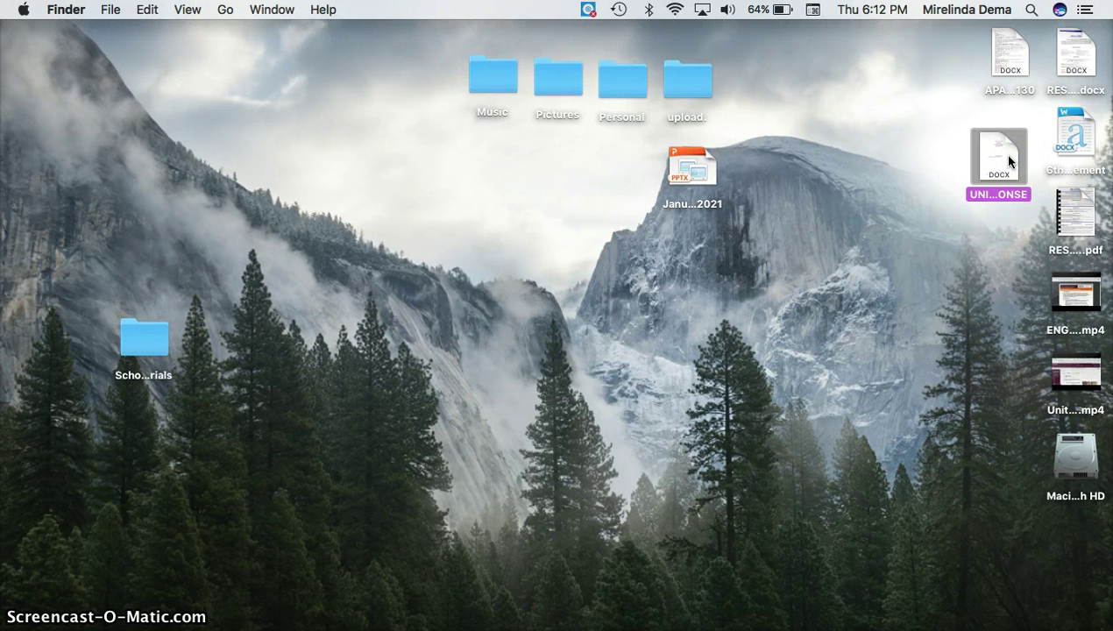
{"action": "left_click", "coordinate": [1021, 54]}
{"action": "left_click", "coordinate": [988, 167]}
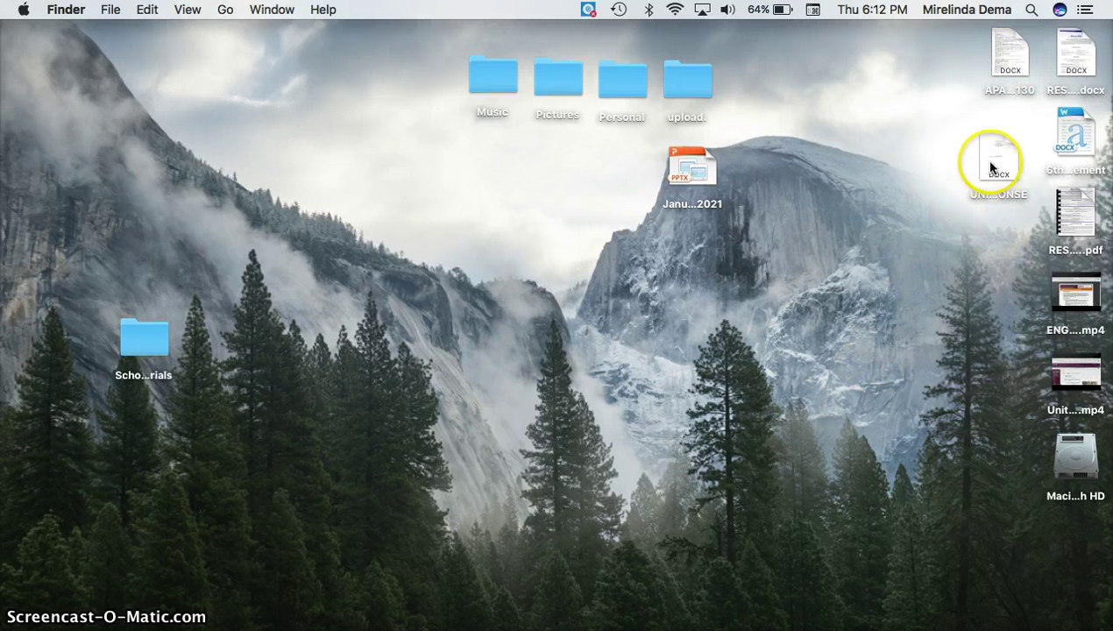
Step: Duplicate the original title page file again and place the copy below UNIT 1 RESPONSE
{"action": "left_click", "coordinate": [1009, 50]}
{"action": "right_click", "coordinate": [1009, 50]}
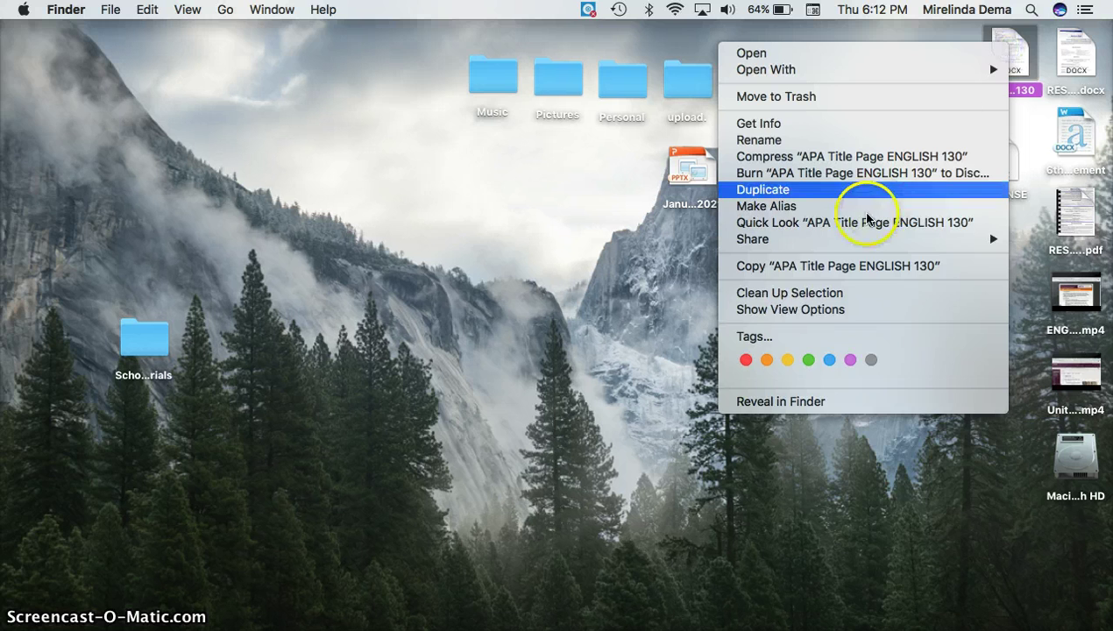
{"action": "left_click", "coordinate": [856, 189]}
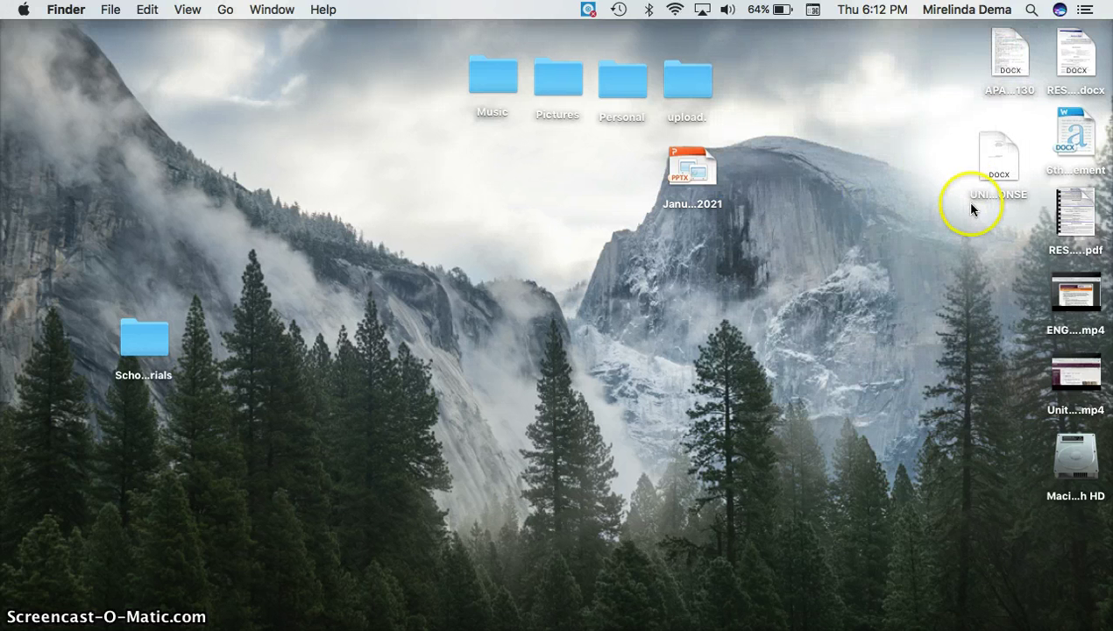
{"action": "left_click_drag", "start_coordinate": [1046, 78], "coordinate": [1005, 249]}
Step: Rename the new copy to 'UNIT 2 RESPONSE'
{"action": "right_click", "coordinate": [1005, 248]}
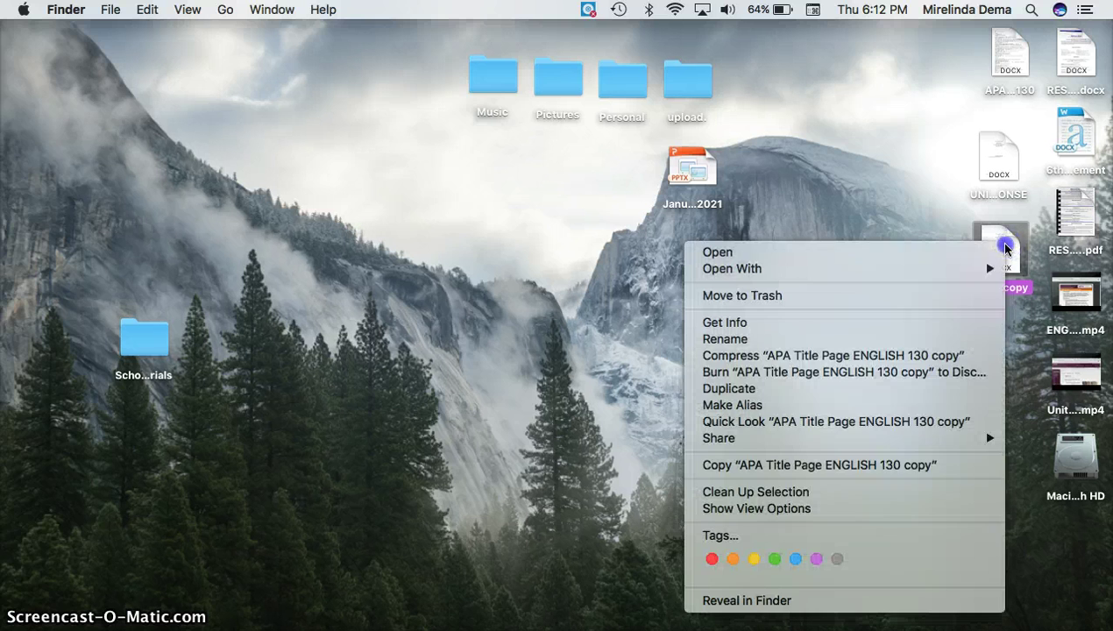
{"action": "left_click", "coordinate": [829, 340]}
{"action": "type", "text": "UN"}
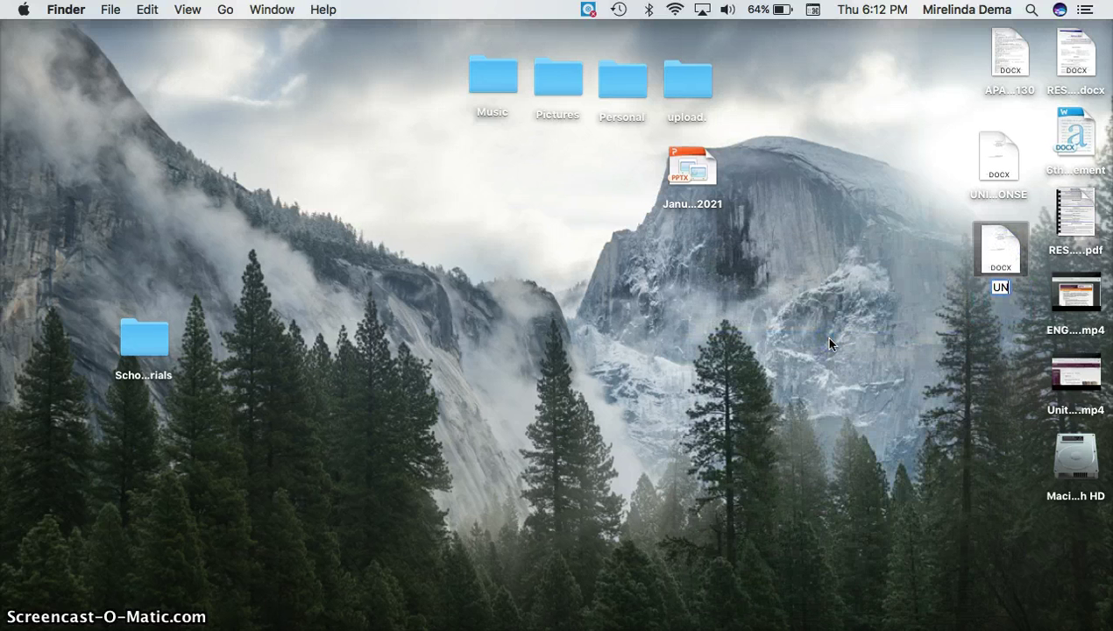
{"action": "type", "text": "IT 2 RESPONSE"}
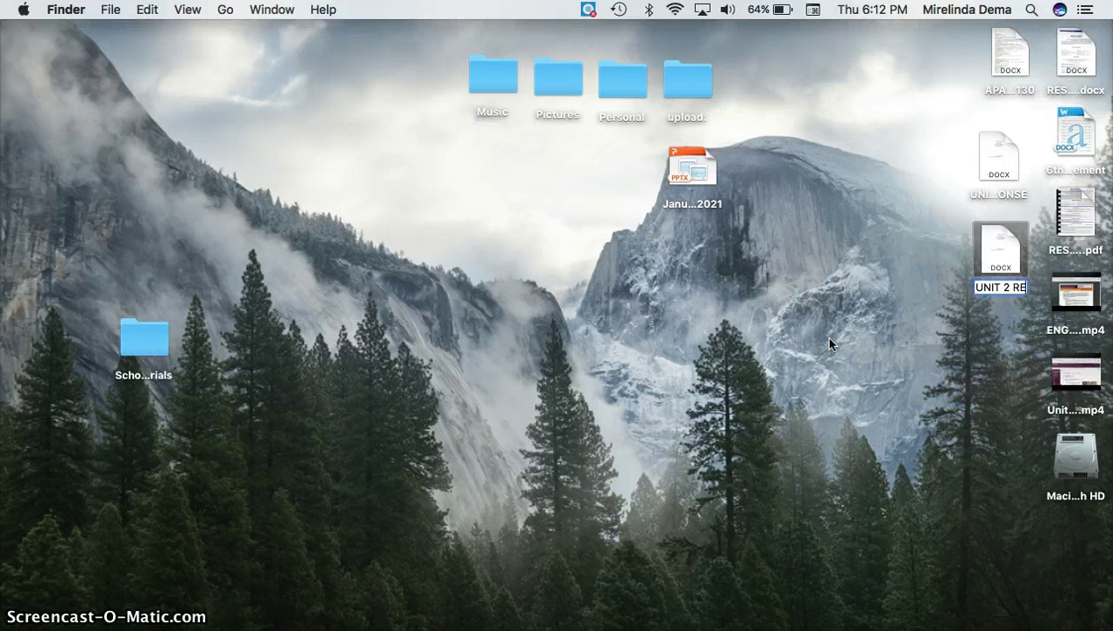
{"action": "left_click", "coordinate": [848, 379]}
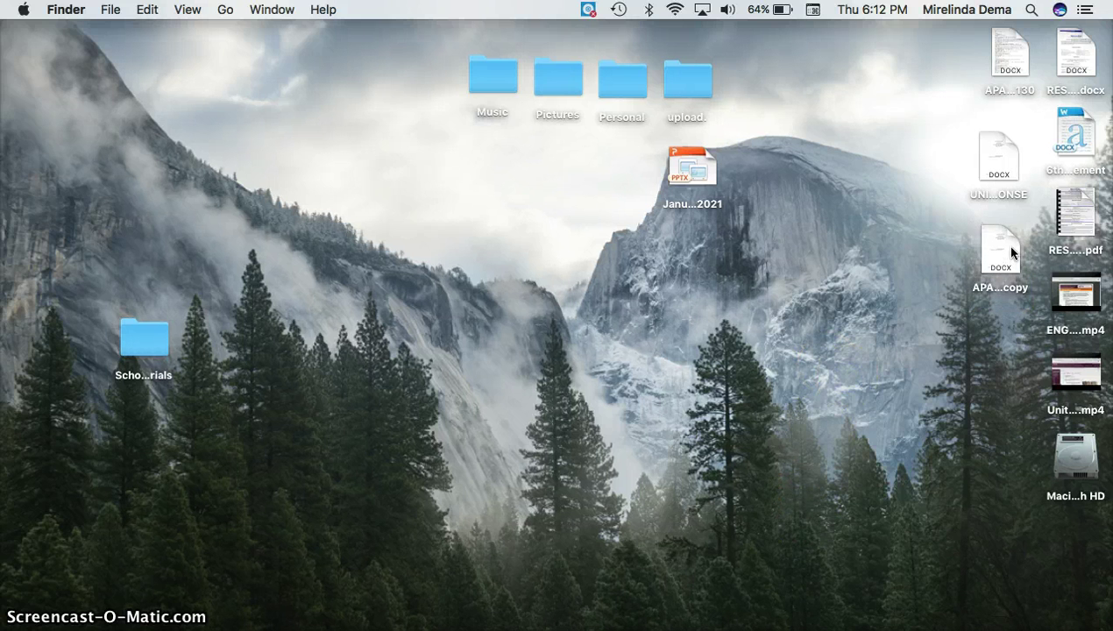
{"action": "left_click", "coordinate": [1010, 251]}
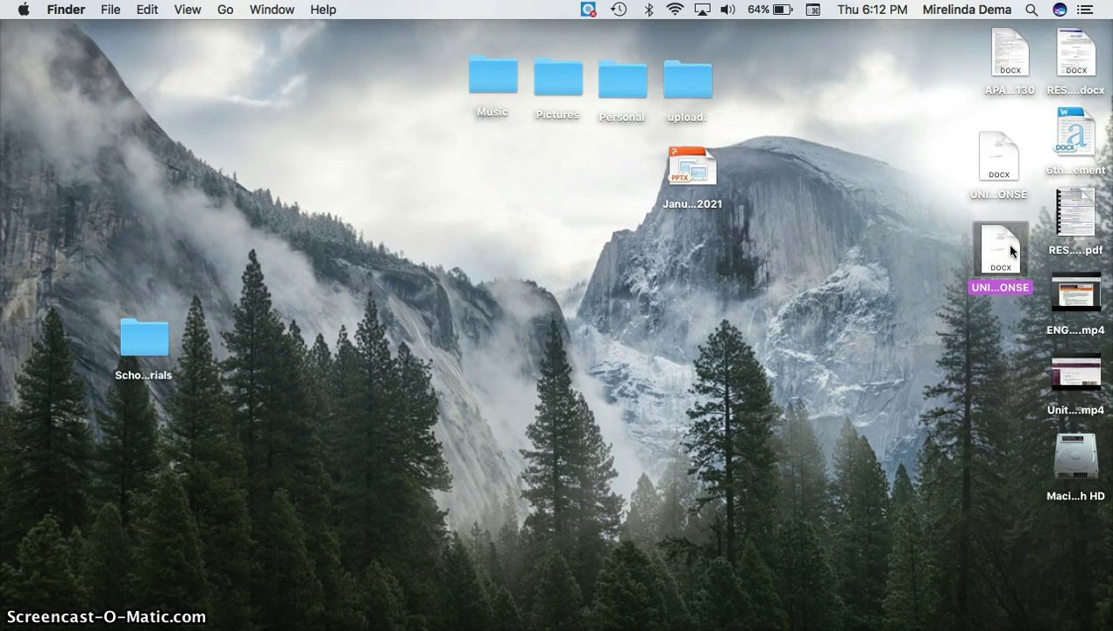